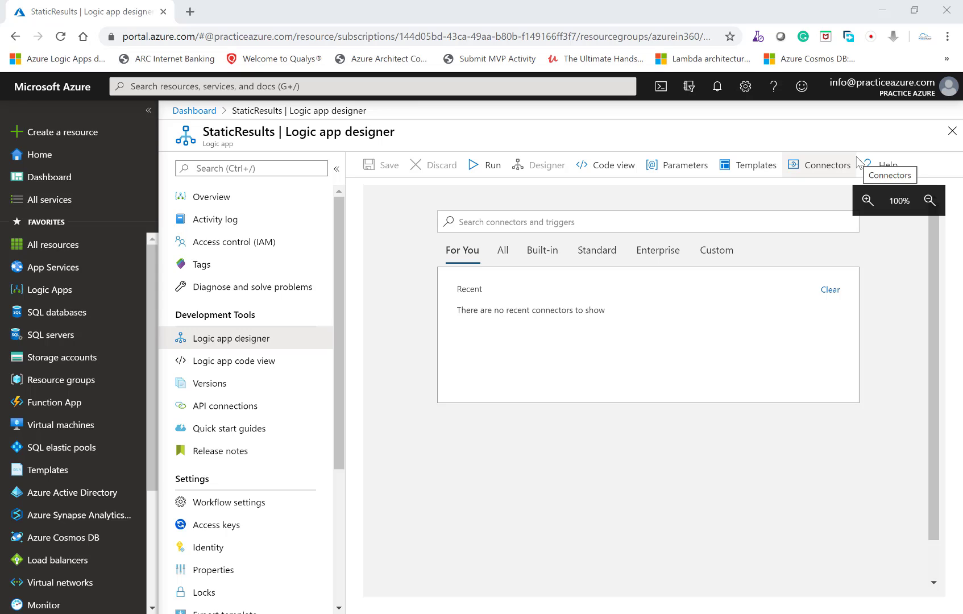
Find the Schedule connector and add its Recurrence trigger to start the logic app
click(504, 221)
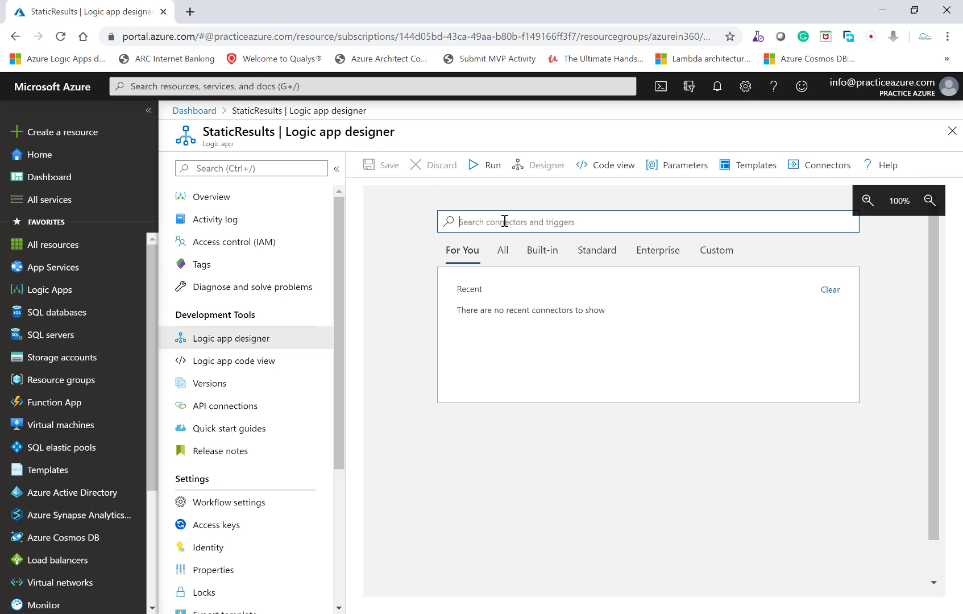
text(schedul)
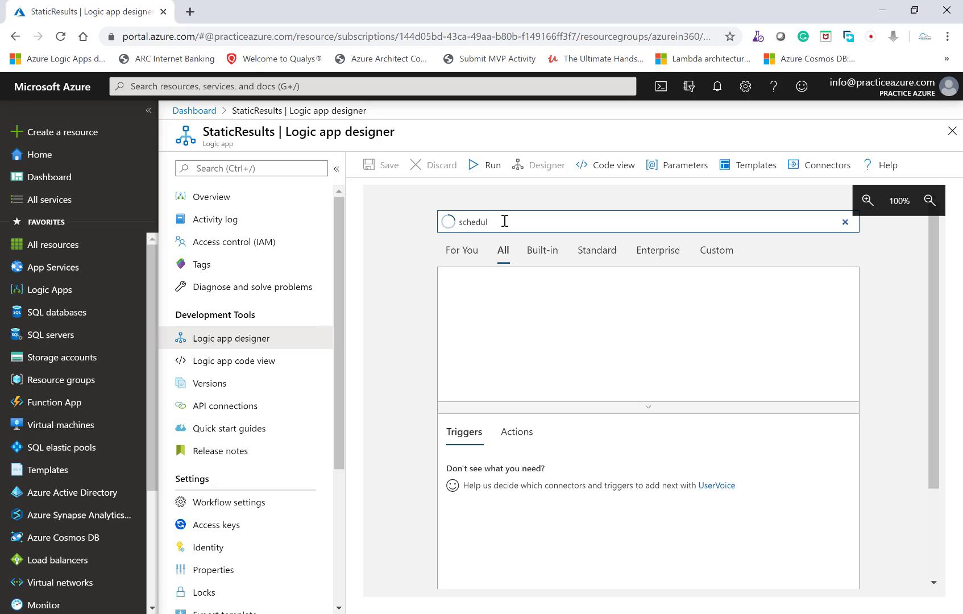
text(e)
click(467, 293)
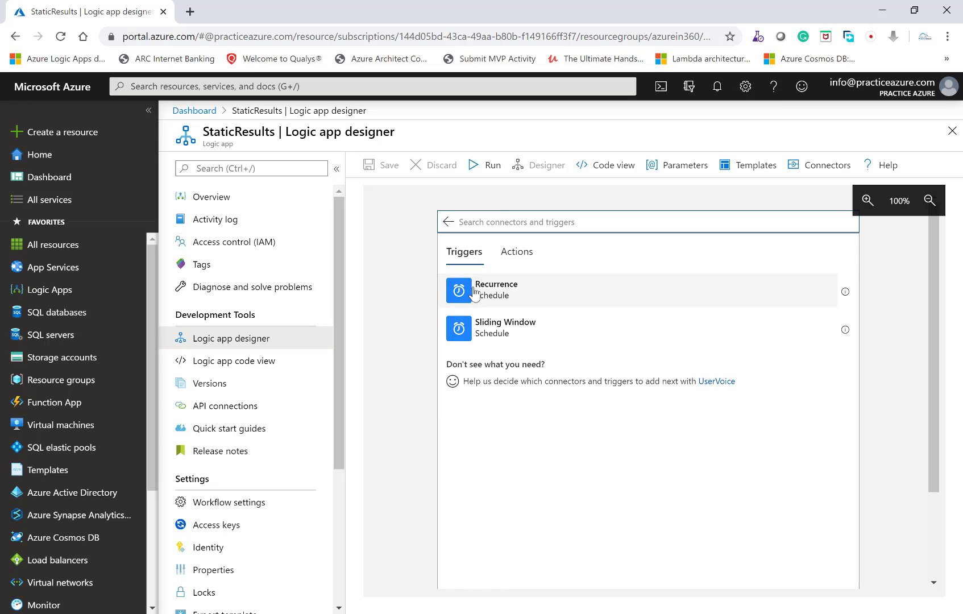
click(474, 292)
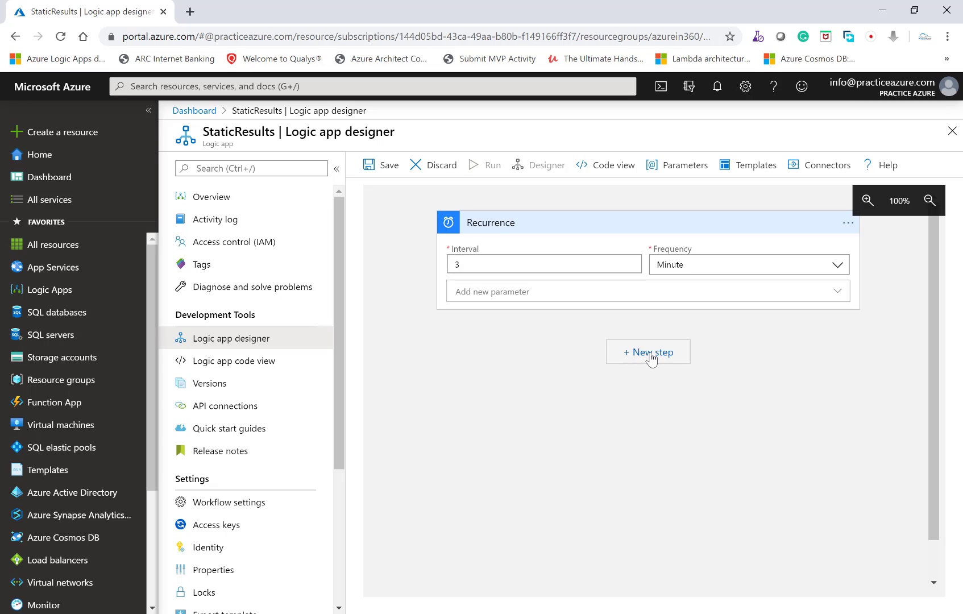
Add the OneDrive action List files in folder as a new step after the Recurrence trigger
click(651, 358)
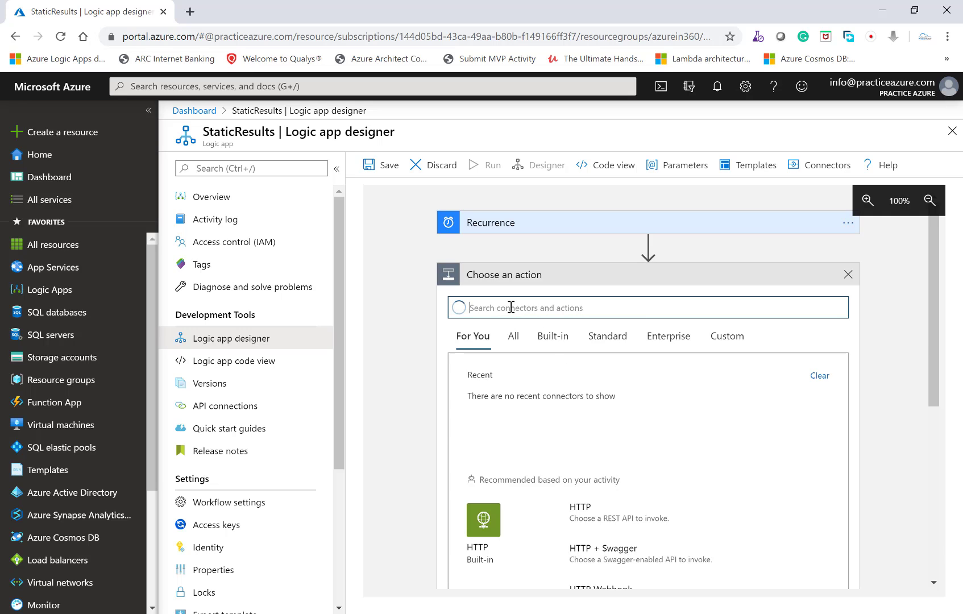
text(onde)
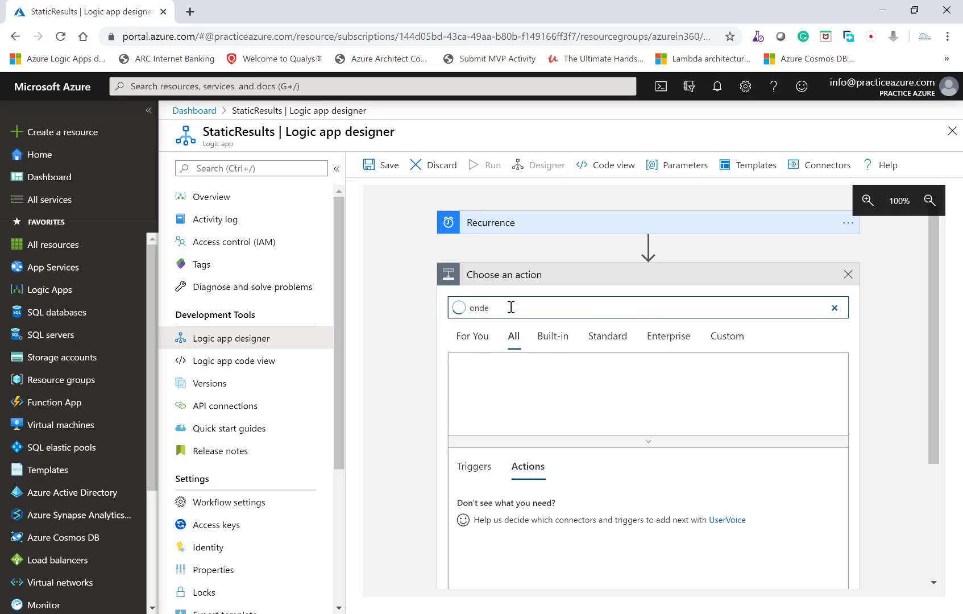
key(BackSpace)
key(BackSpace)
text(edri)
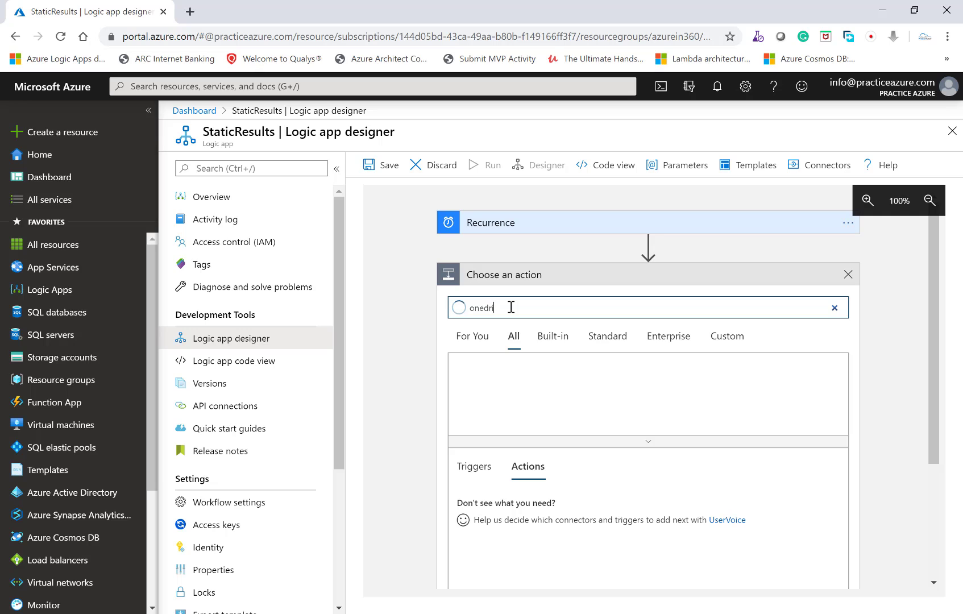
text(ve)
click(588, 389)
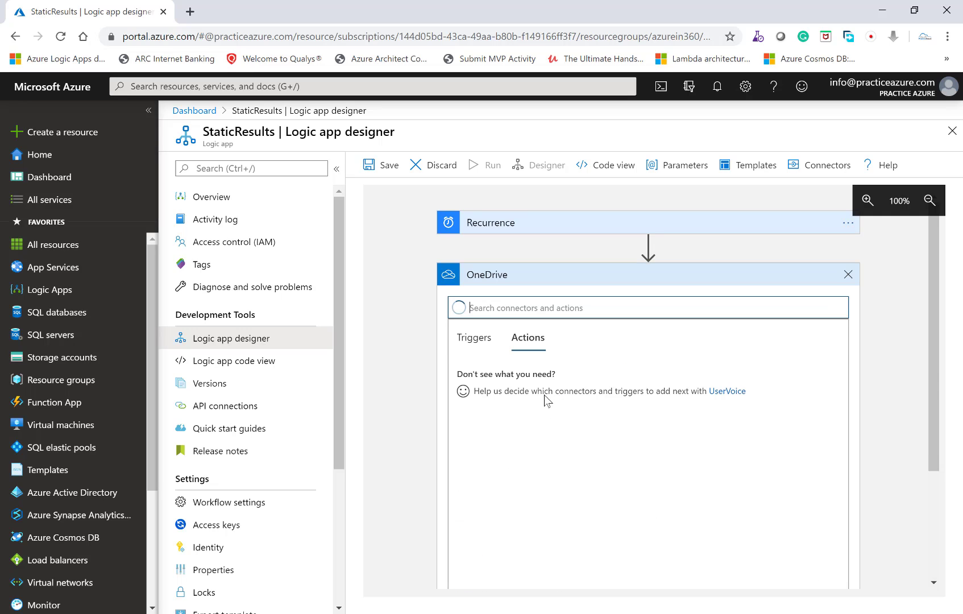
text(l)
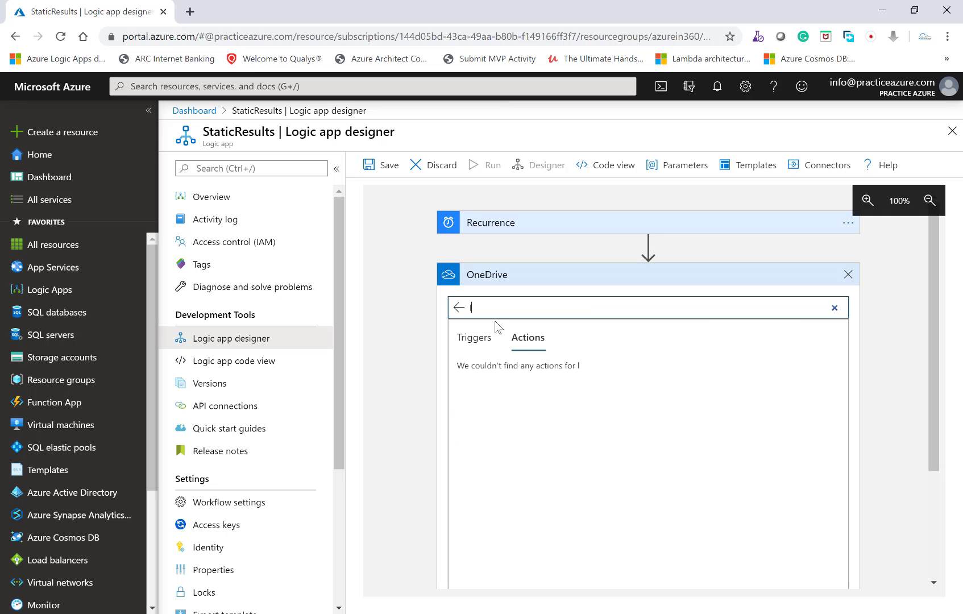
text(ist)
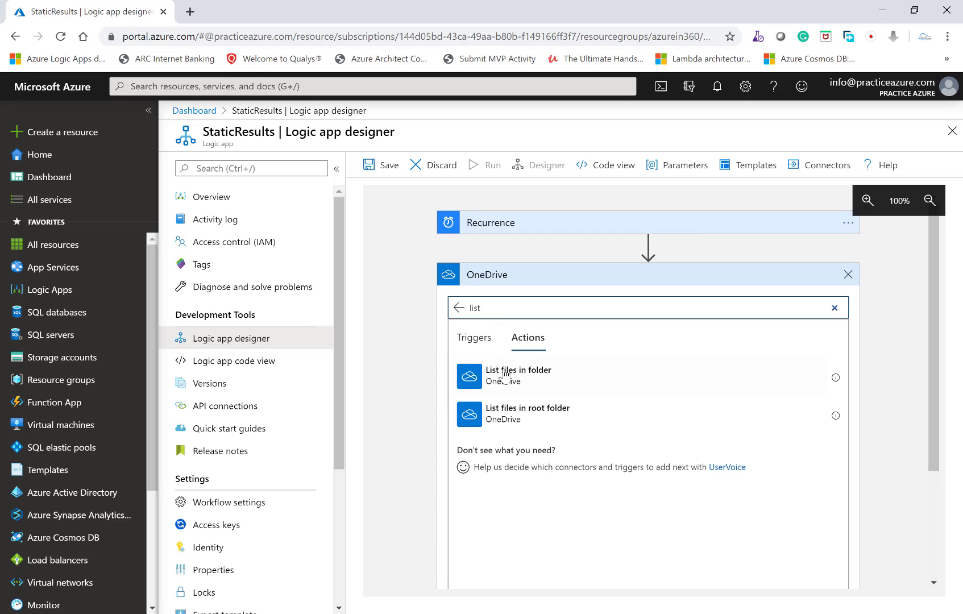
click(504, 375)
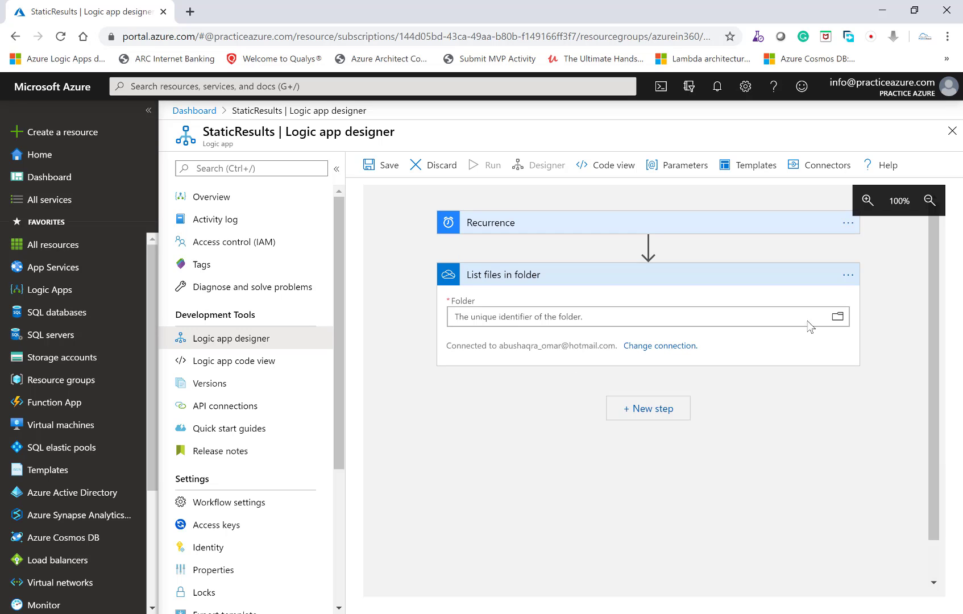
Set the folder of the List files in folder action to /Files and collapse the action card
click(840, 317)
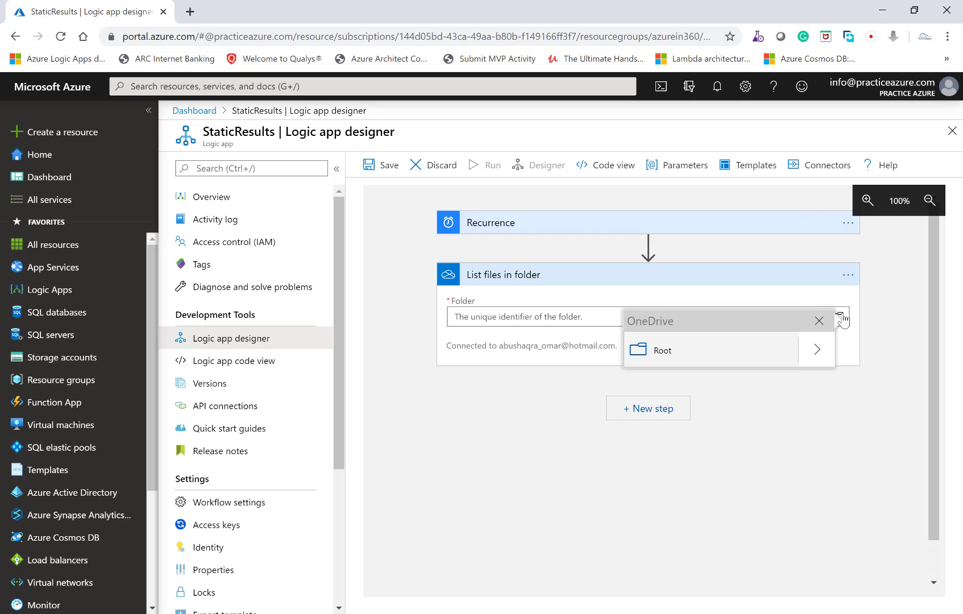
click(826, 348)
click(660, 241)
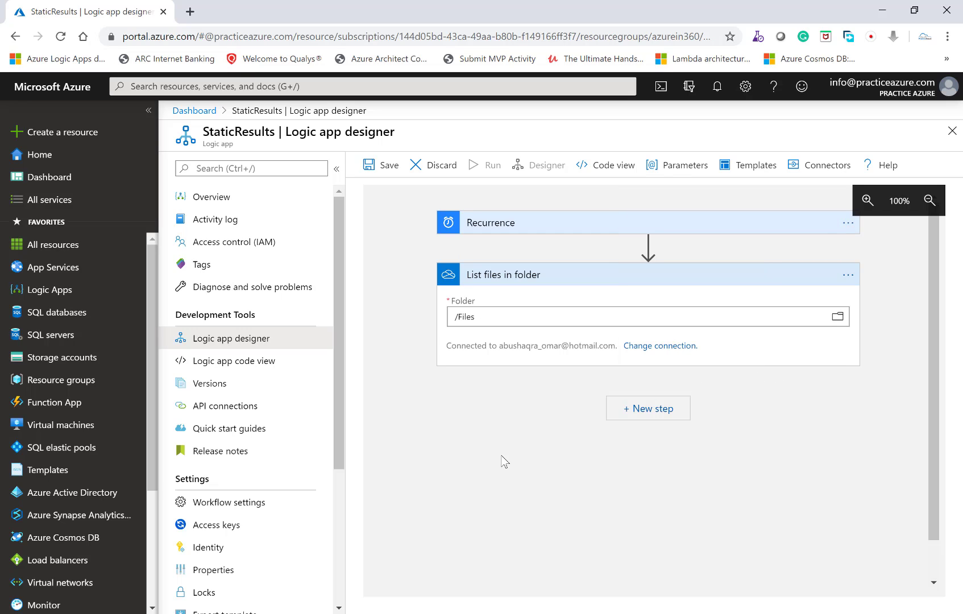
click(525, 278)
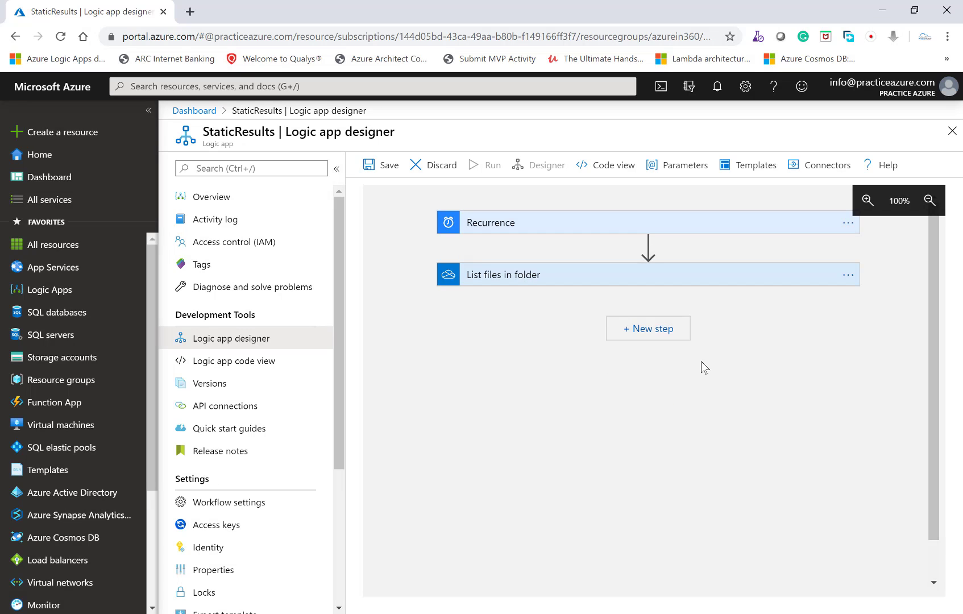
Add a For each control as a new step after List files in folder
click(649, 329)
text(control)
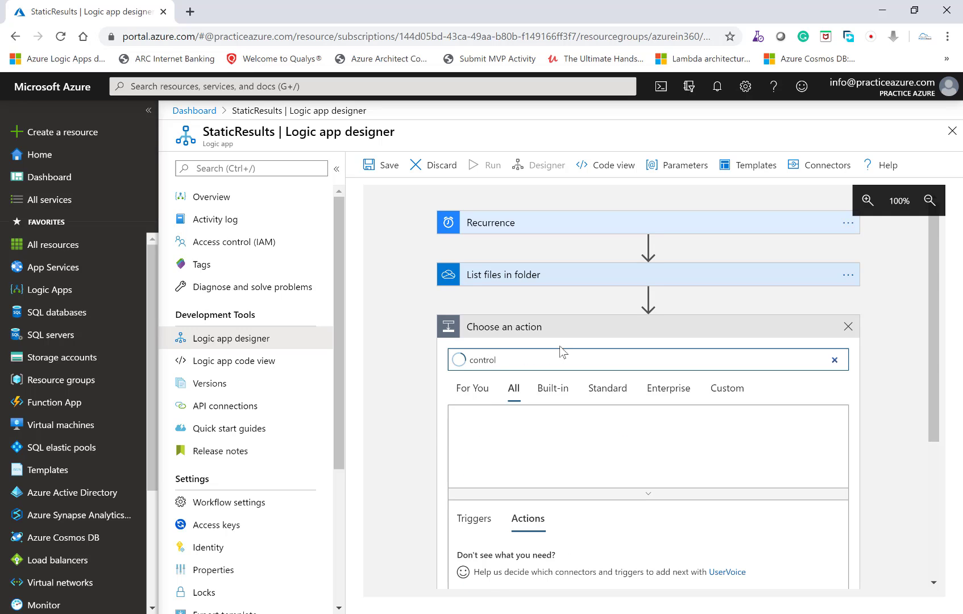
click(490, 435)
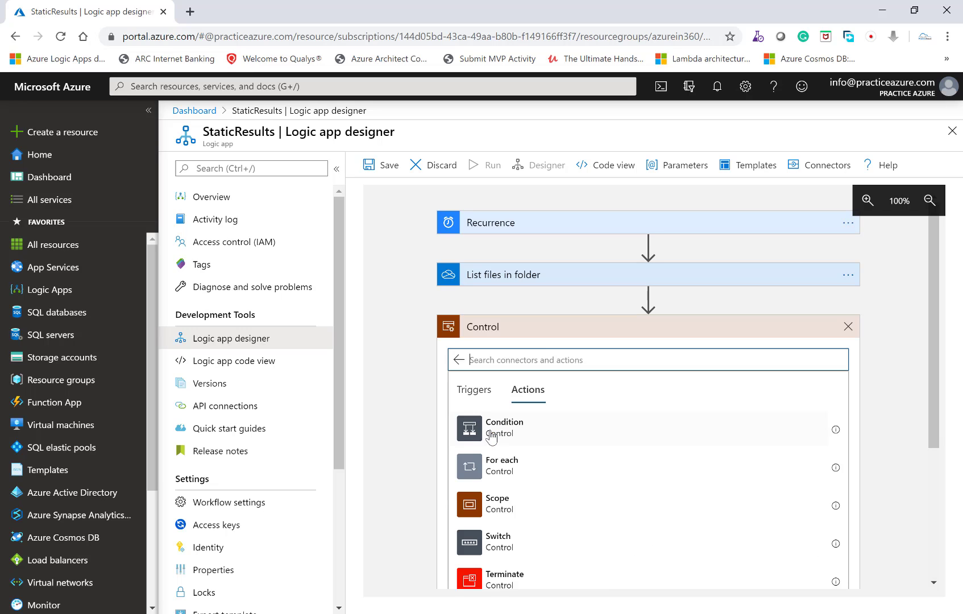
click(498, 461)
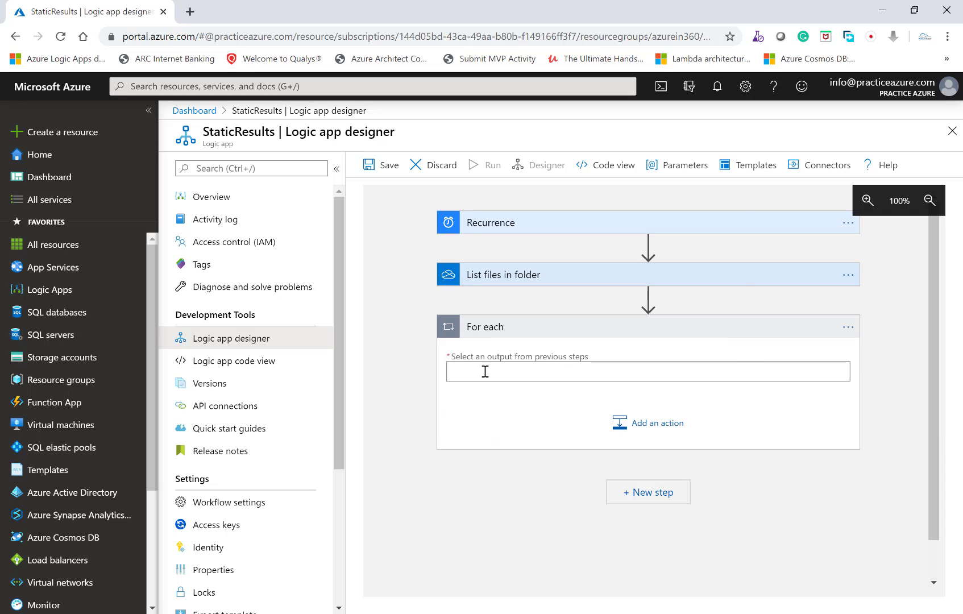
Set the For each loop to iterate over the value output of List files in folder
click(485, 371)
click(500, 306)
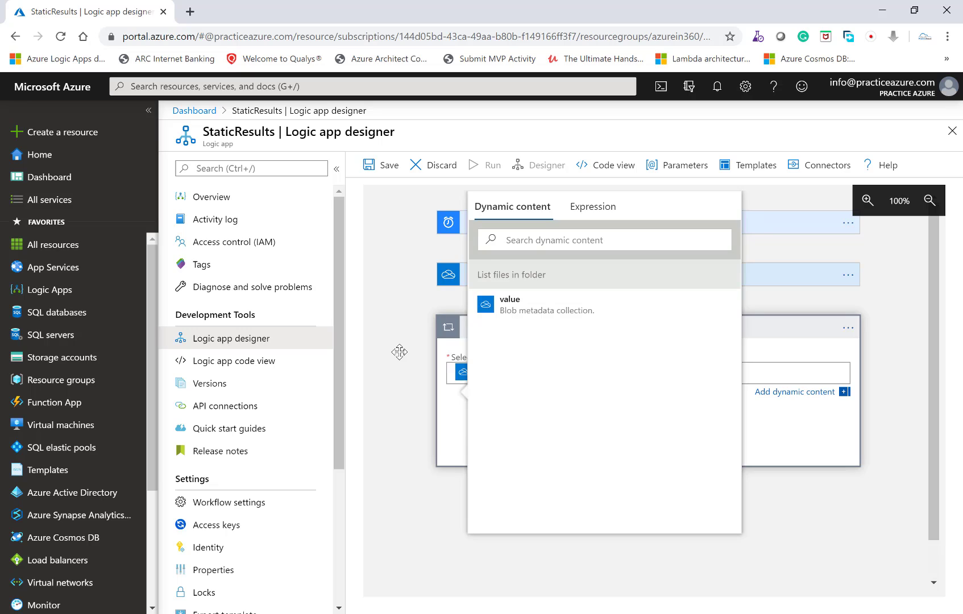
click(399, 351)
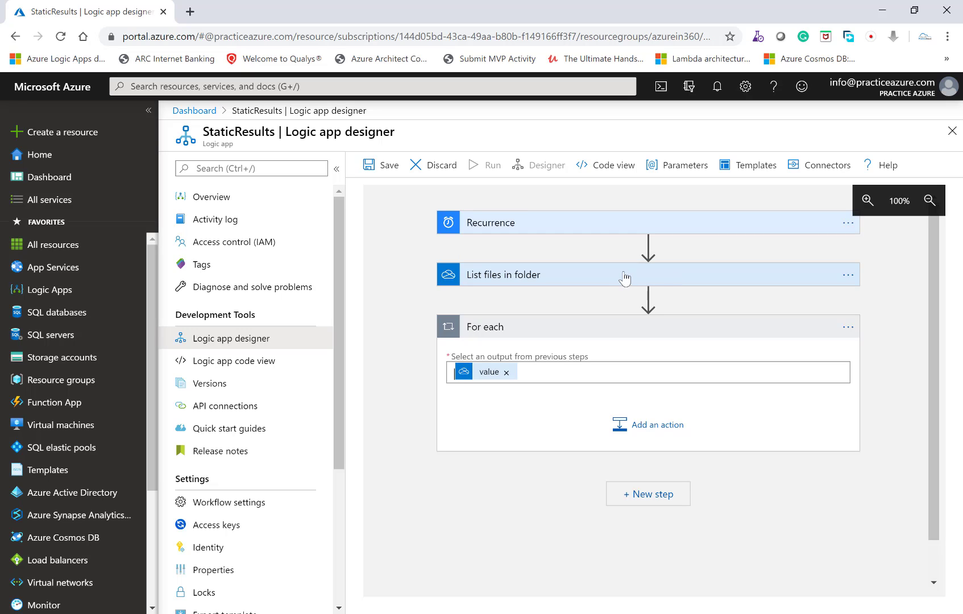
Save the logic app and run it
click(371, 170)
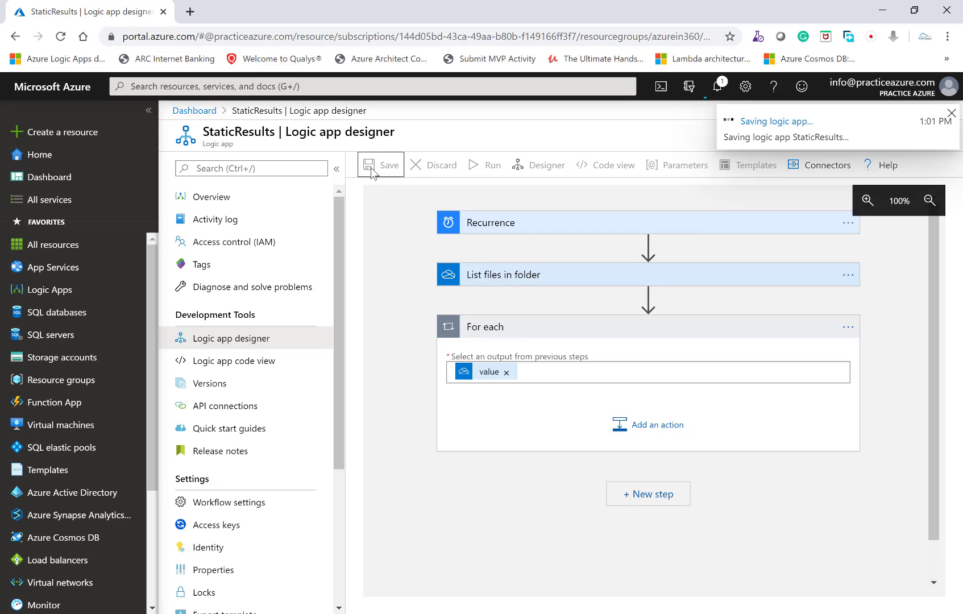
click(482, 167)
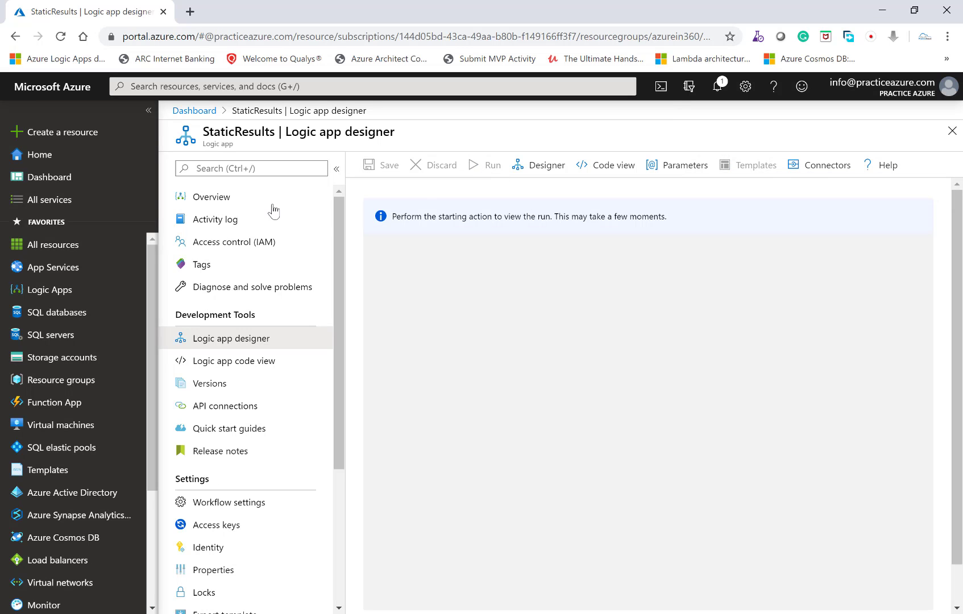
Open the latest run from the refreshed runs history and display the List_files_in_folder action's outputs through its run details
click(222, 197)
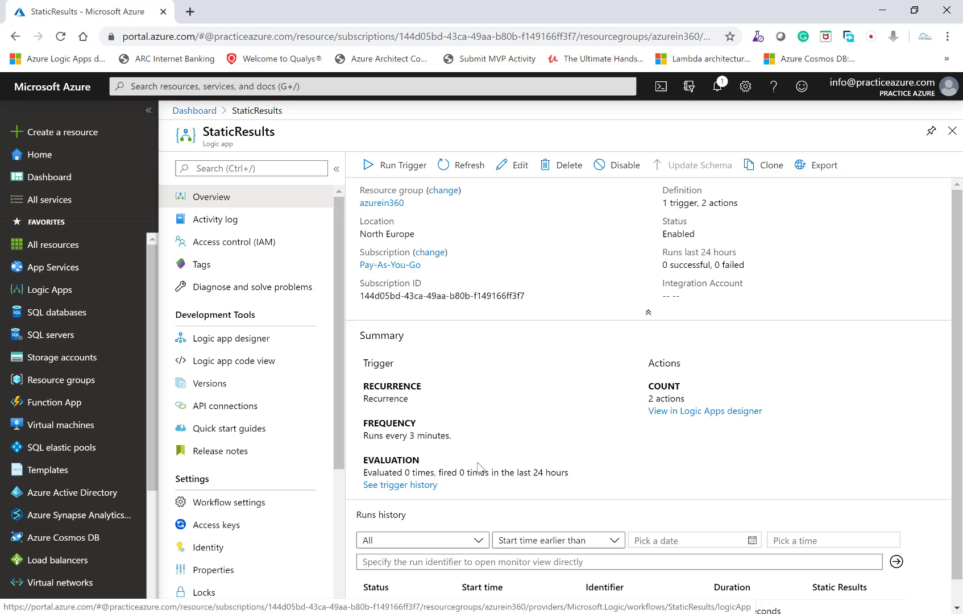
click(460, 165)
scroll(443, 466, down, 1)
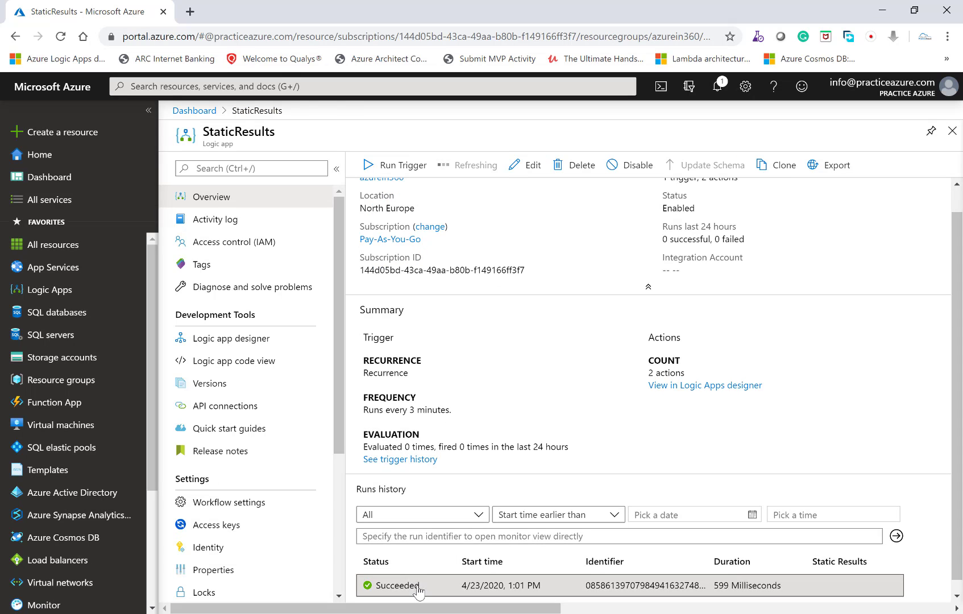
click(415, 583)
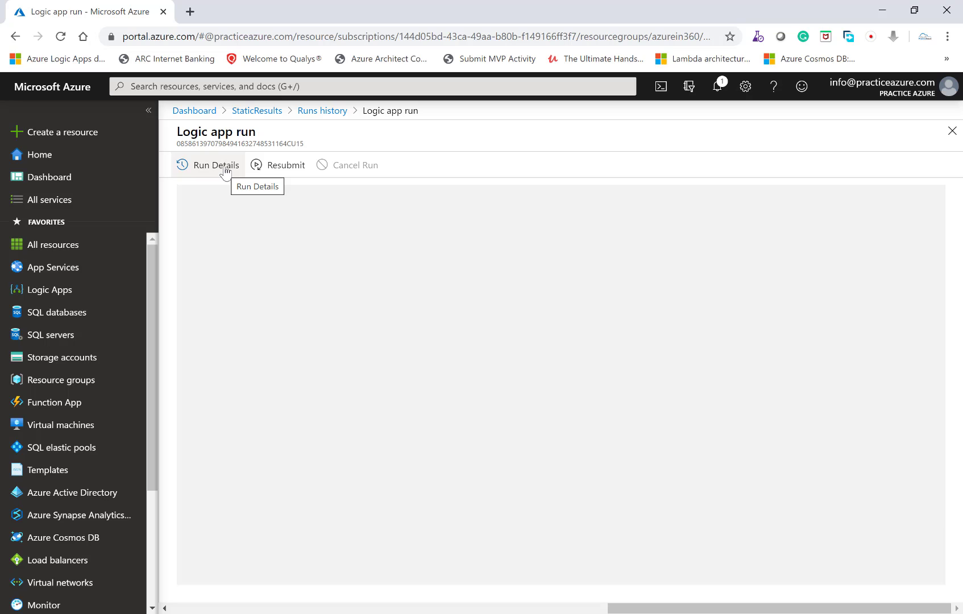
click(225, 172)
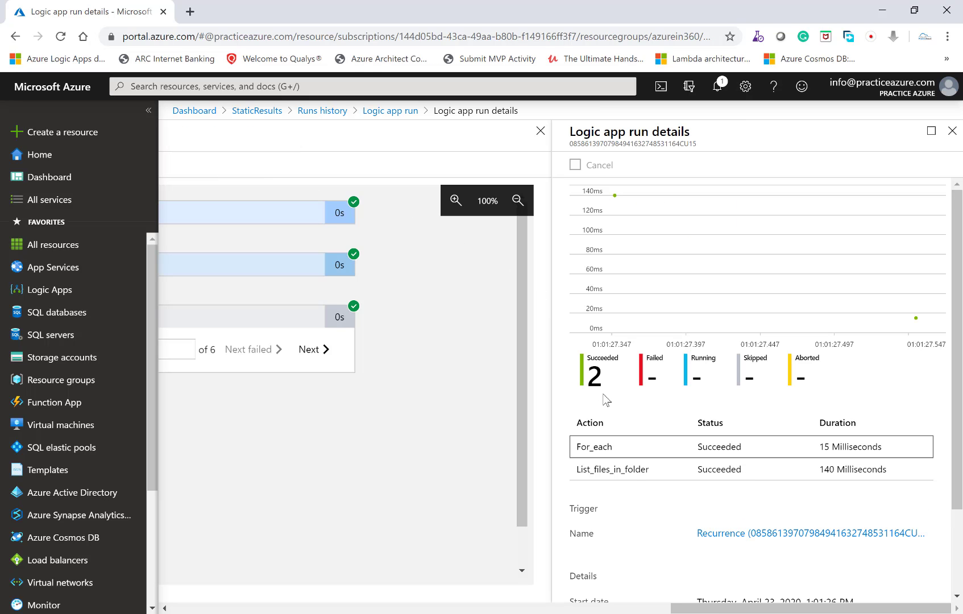
click(626, 476)
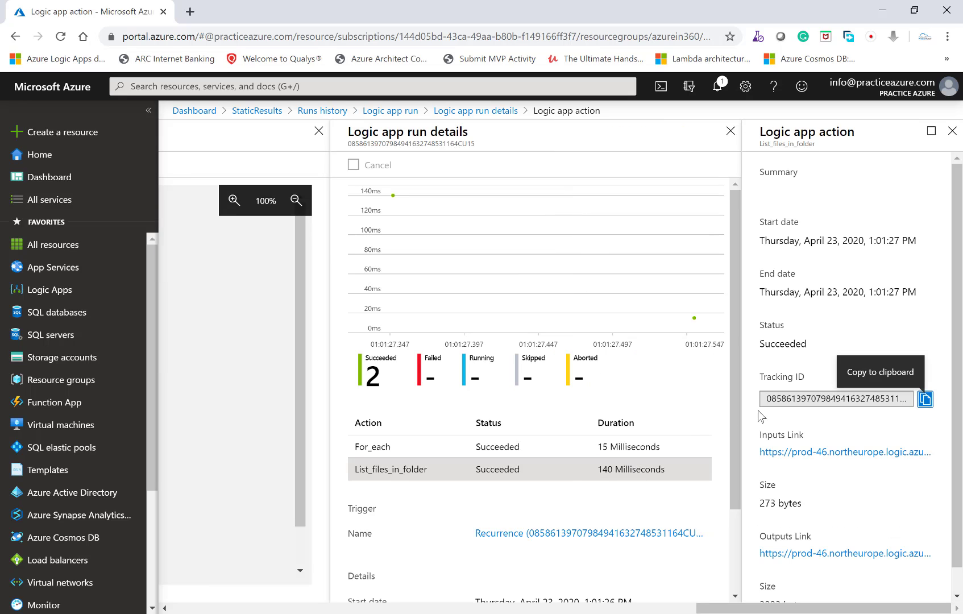
click(806, 555)
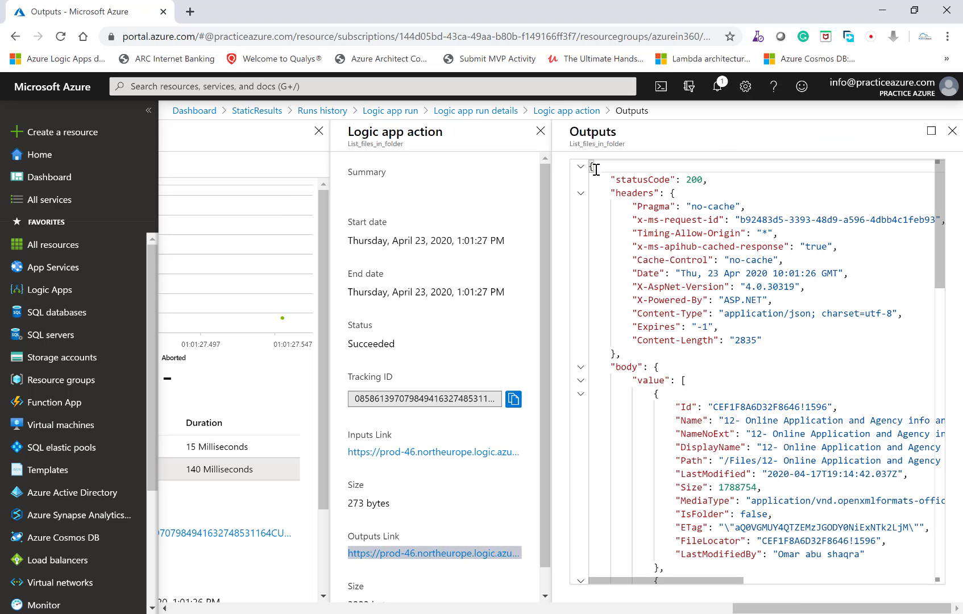
Examine the status code and the file entries in the List_files_in_folder outputs
double_click(694, 181)
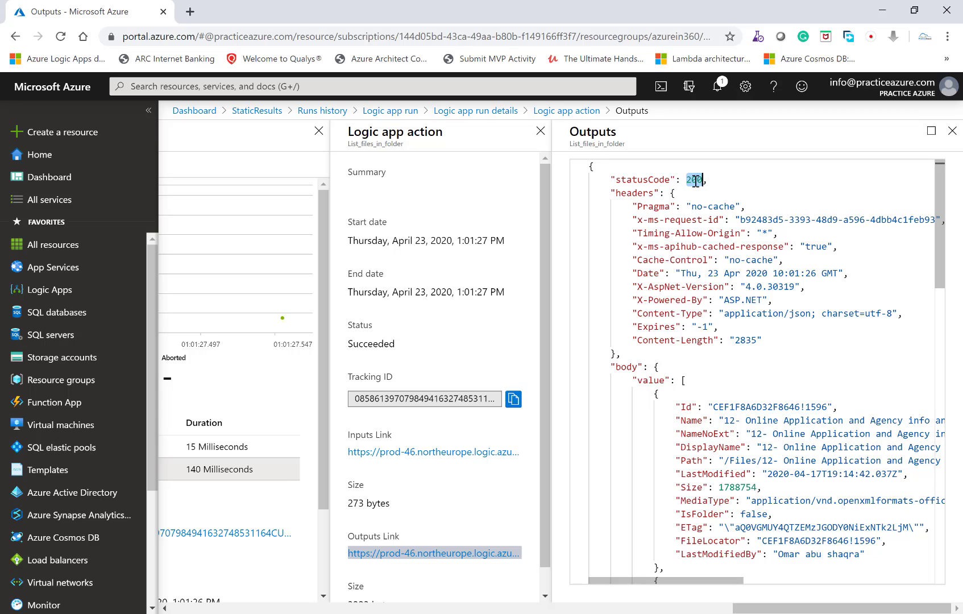
click(710, 181)
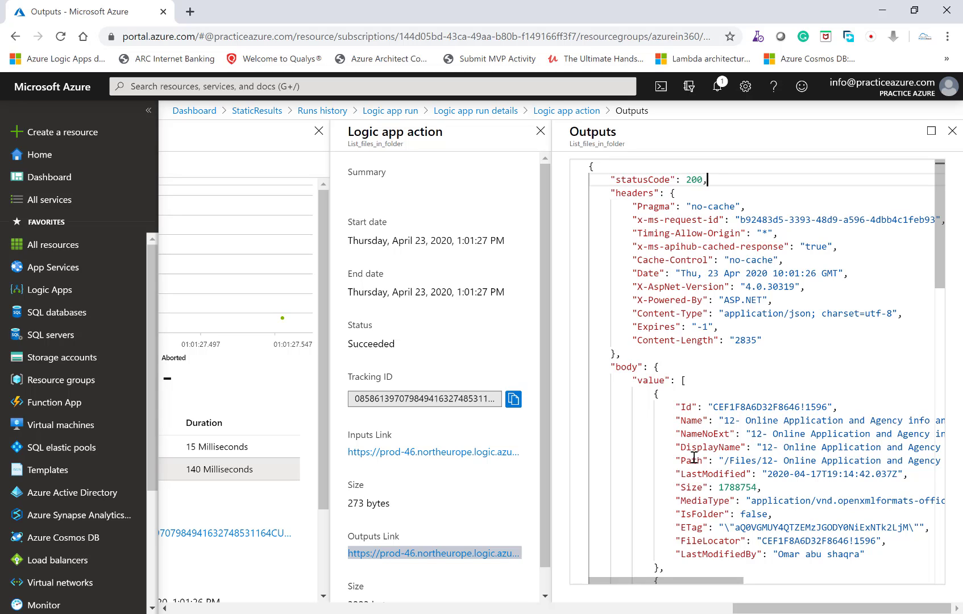
scroll(704, 453, down, 15)
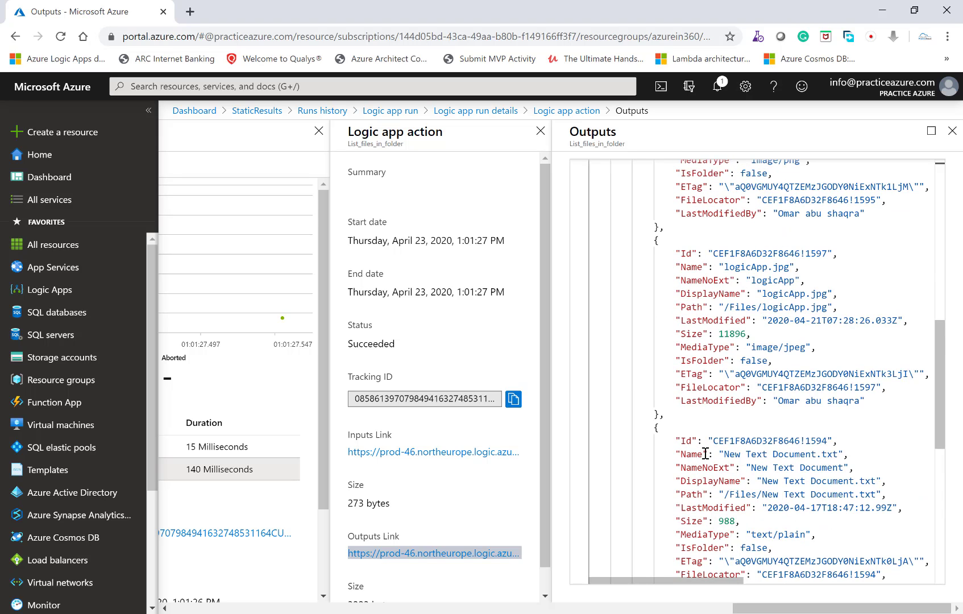
scroll(704, 453, down, 5)
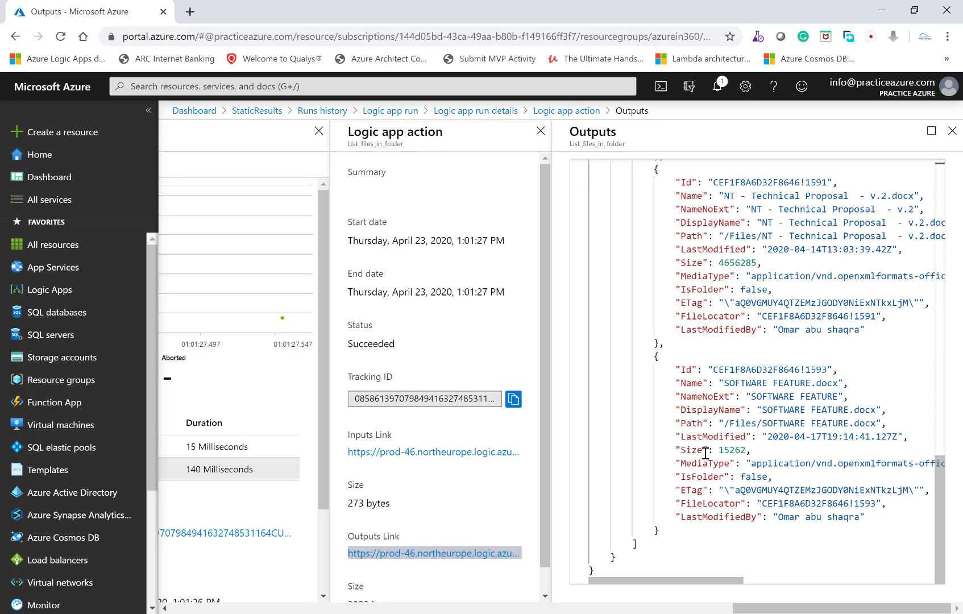
Copy the complete List_files_in_folder output JSON into a new Notepad document
click(707, 476)
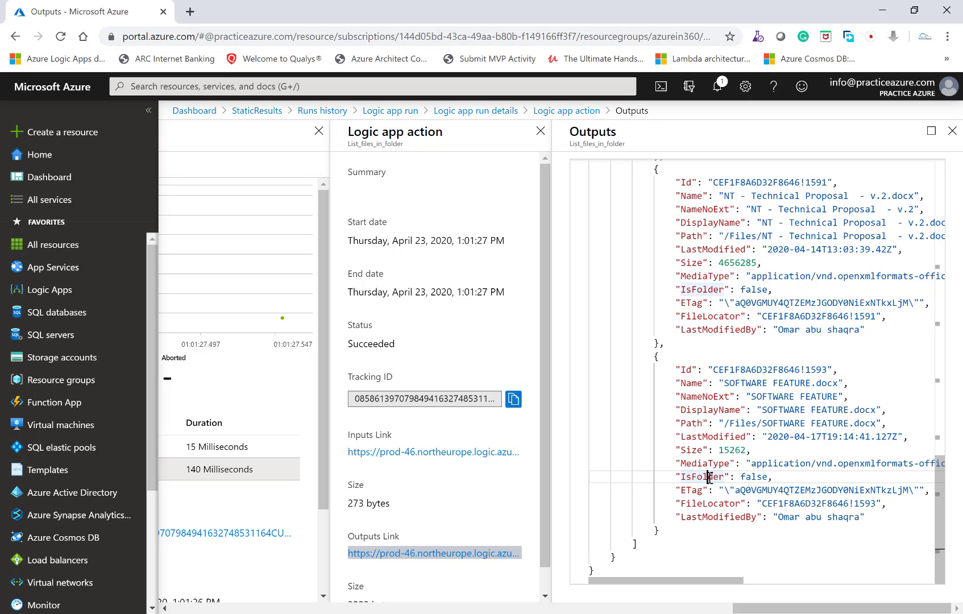
key(ctrl+a)
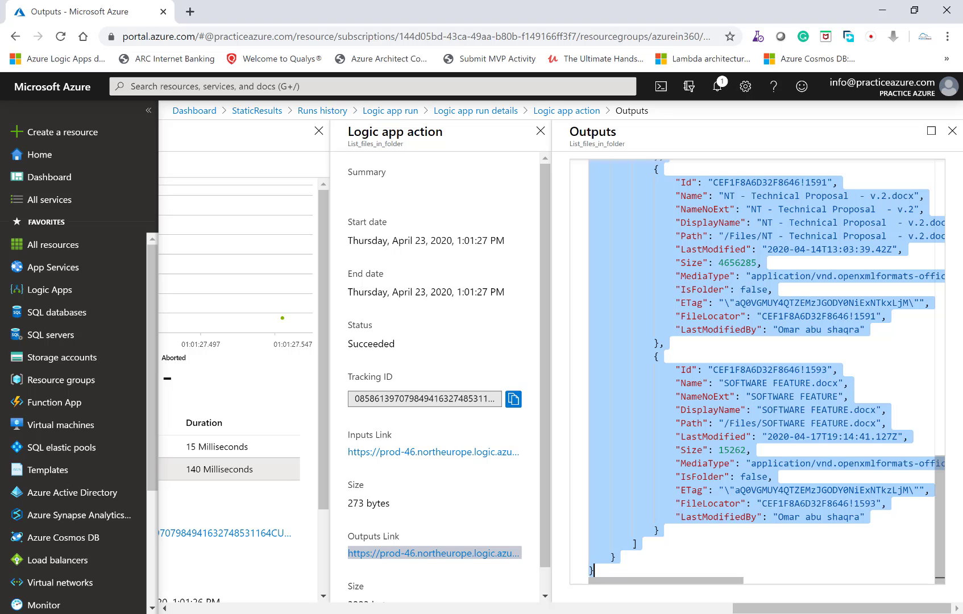
key(super)
text(note)
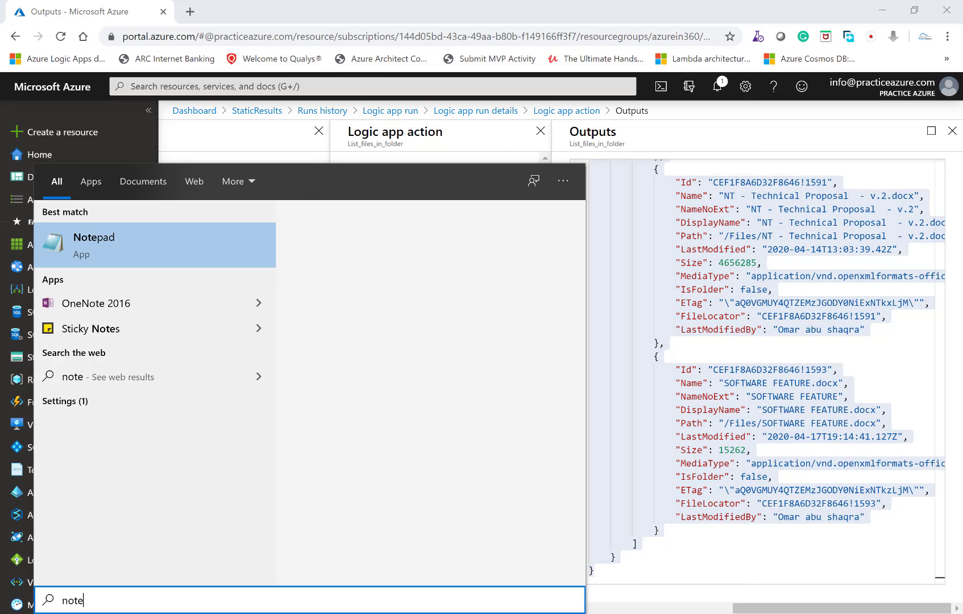
key(Return)
key(ctrl+v)
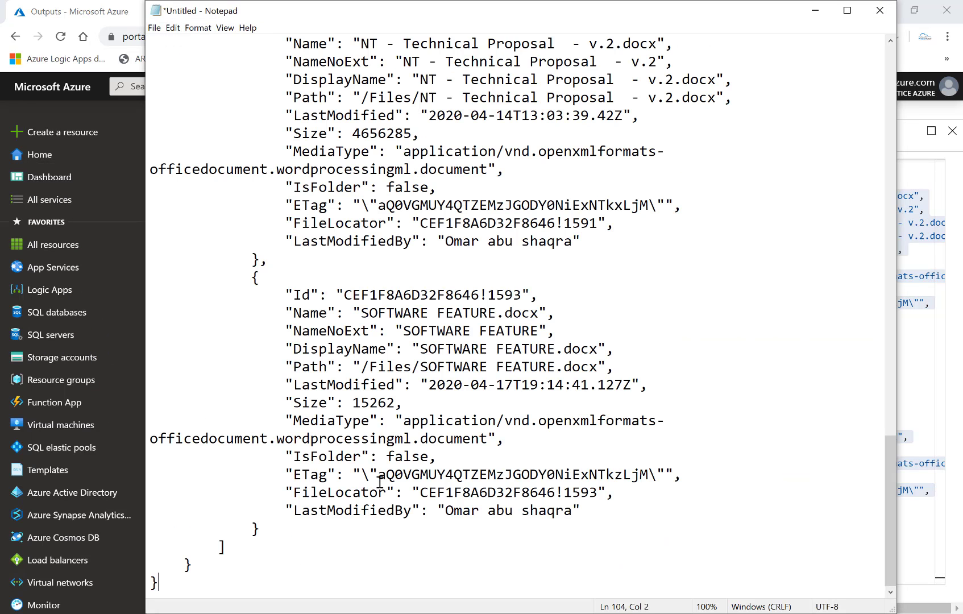
Delete the New Text Document.txt, NT - Technical Proposal and SOFTWARE FEATURE.docx entries from the end of the copied JSON's value array
scroll(408, 468, up, 6)
scroll(408, 467, up, 12)
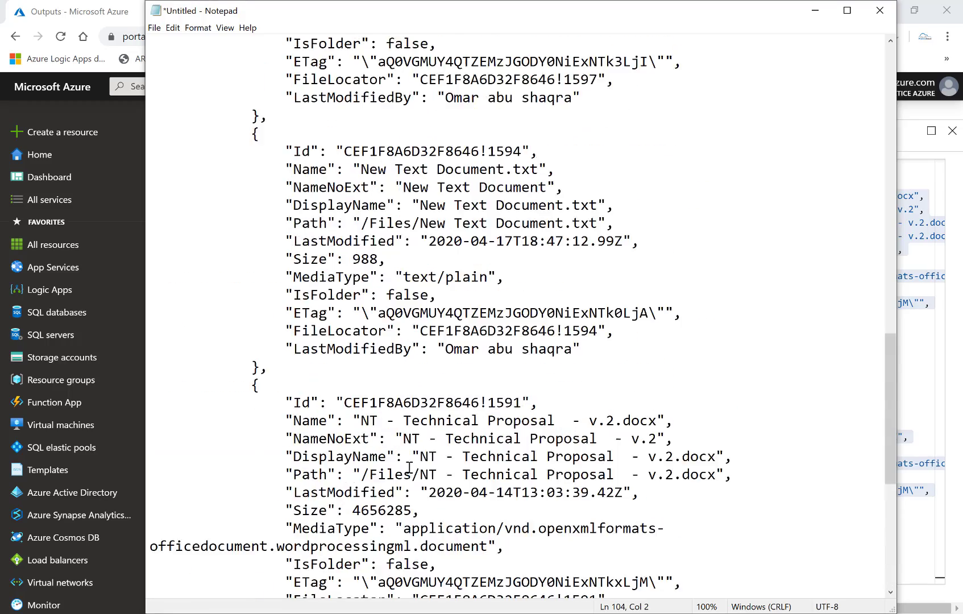
scroll(409, 467, up, 5)
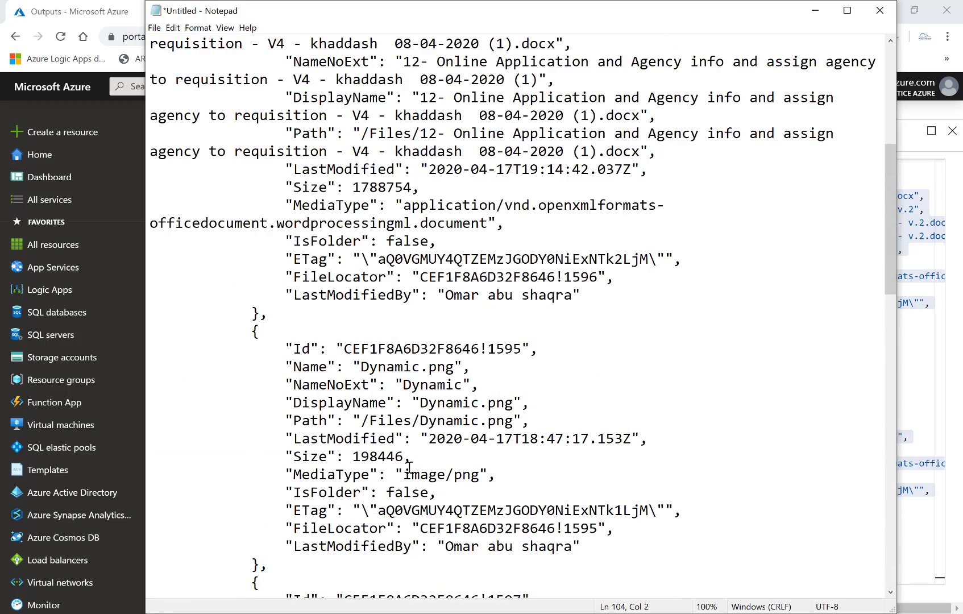
scroll(413, 466, down, 16)
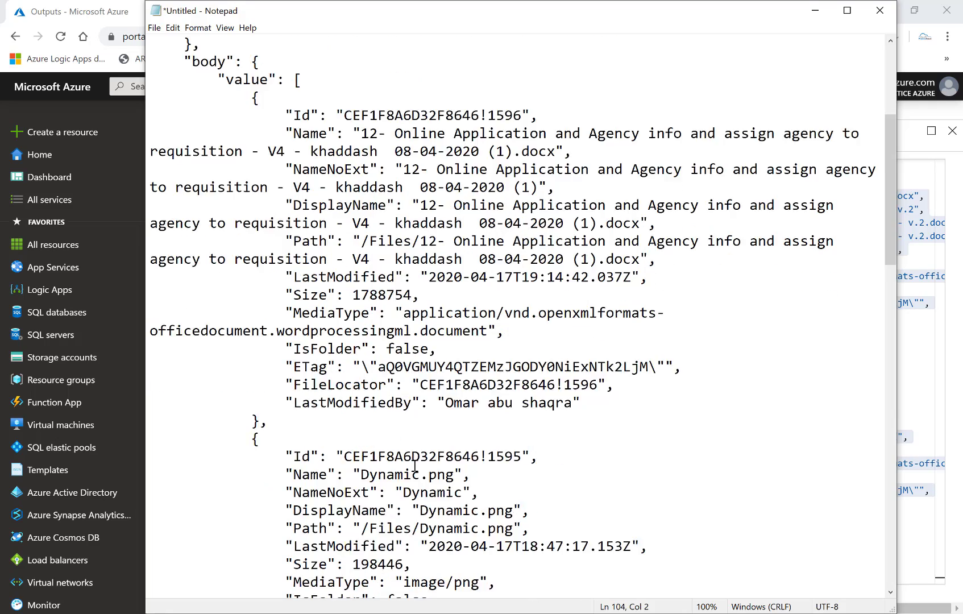
scroll(409, 498, down, 3)
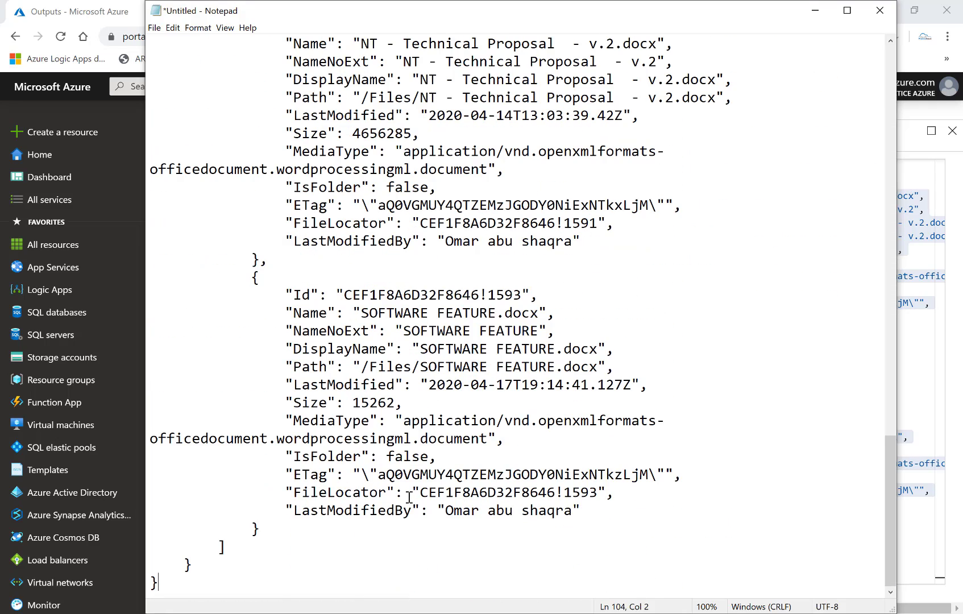
drag(278, 528, 257, 243)
key(Delete)
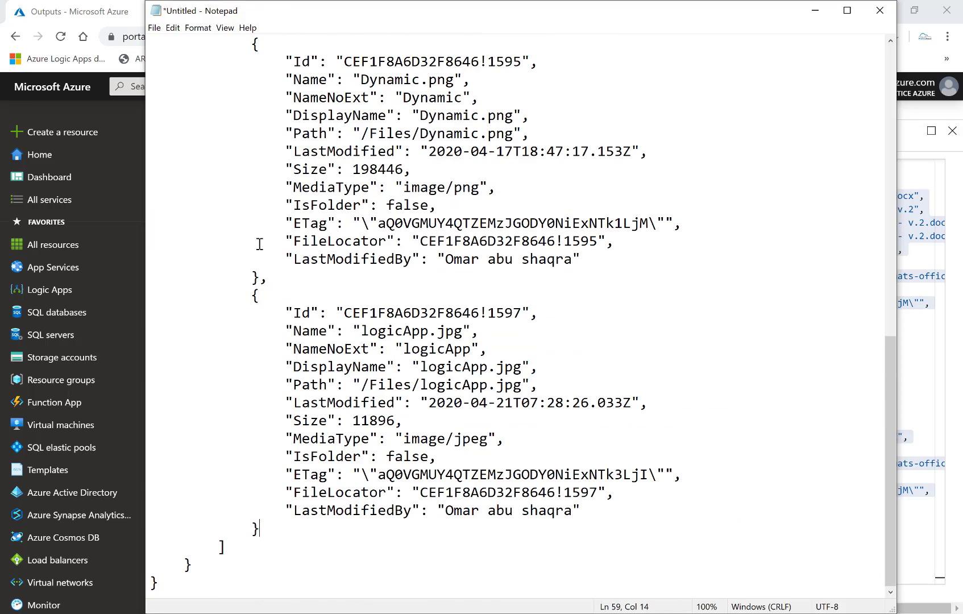
Delete the first file entry, the "12- Online Application and Agency info" document, from the JSON's value array
scroll(327, 382, up, 6)
scroll(327, 382, up, 2)
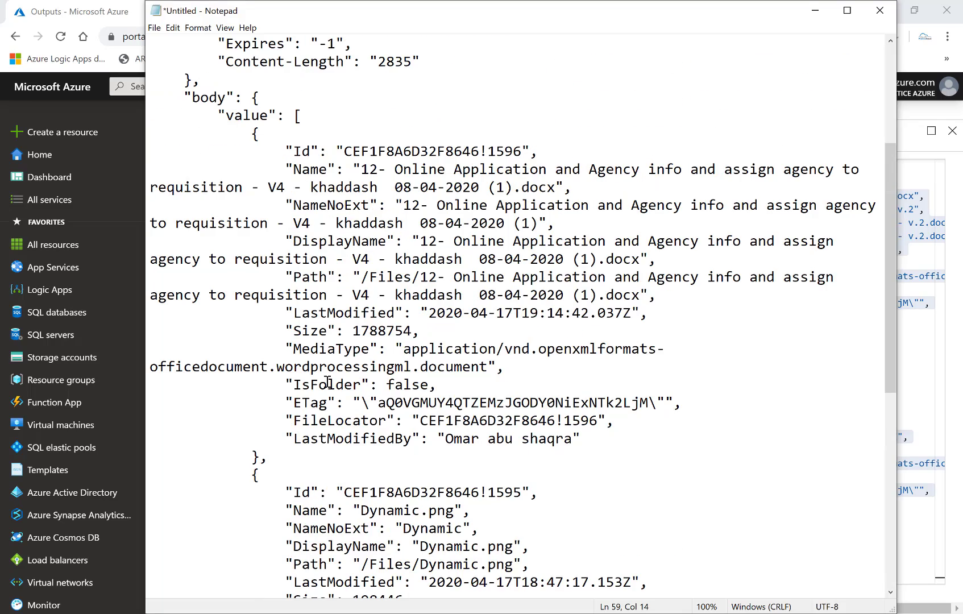
scroll(327, 382, down, 3)
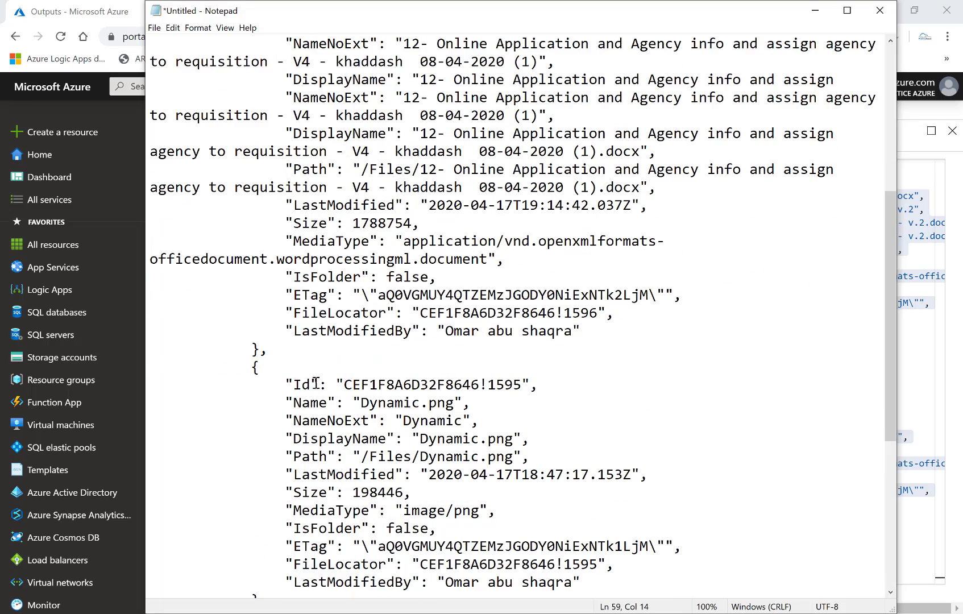
scroll(328, 375, up, 1)
drag(269, 349, 243, 277)
drag(219, 132, 238, 262)
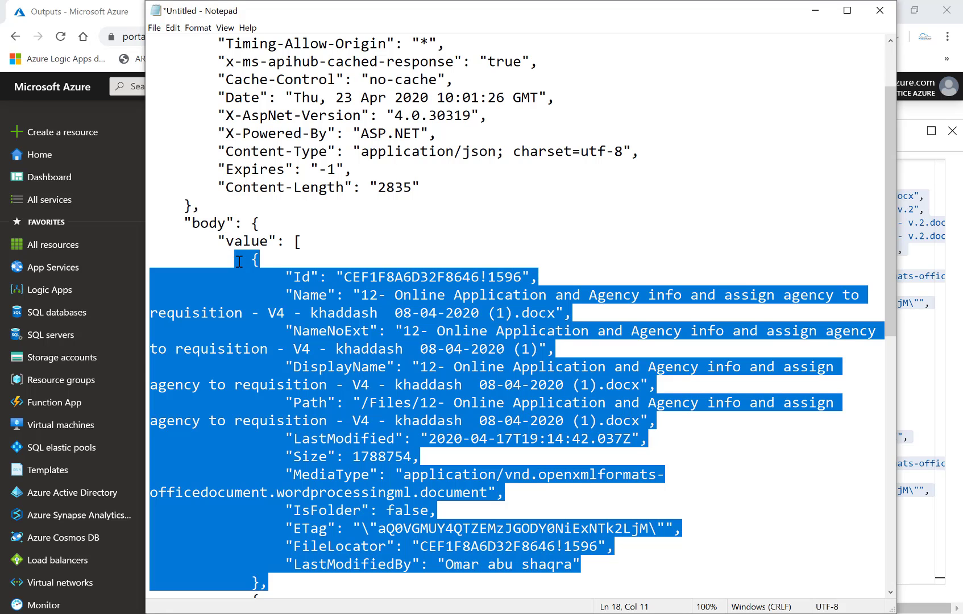
key(Delete)
key(Delete)
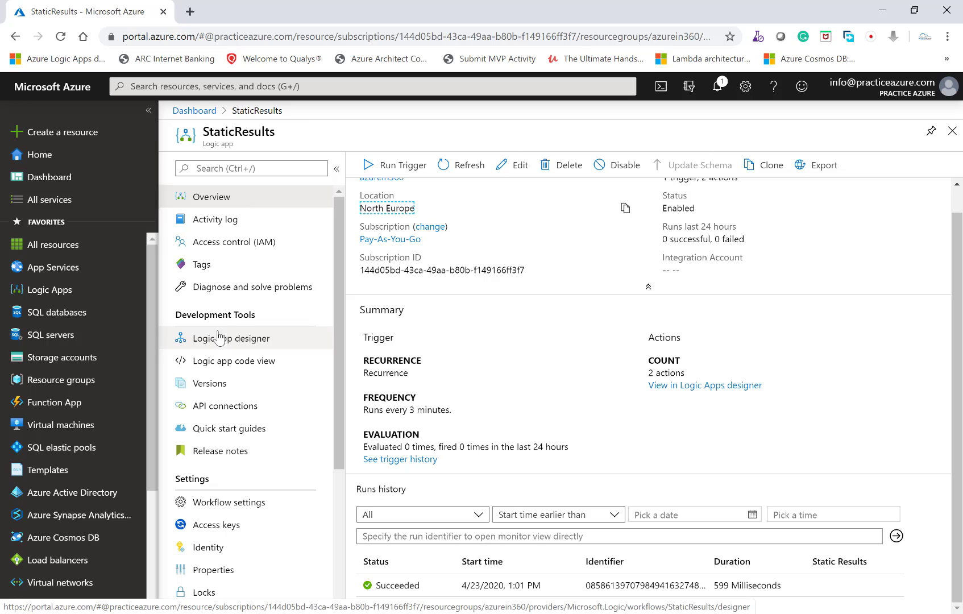
Switch to the Azure portal, open StaticResults in the logic app designer and enable the static result for the List files in folder action
click(219, 337)
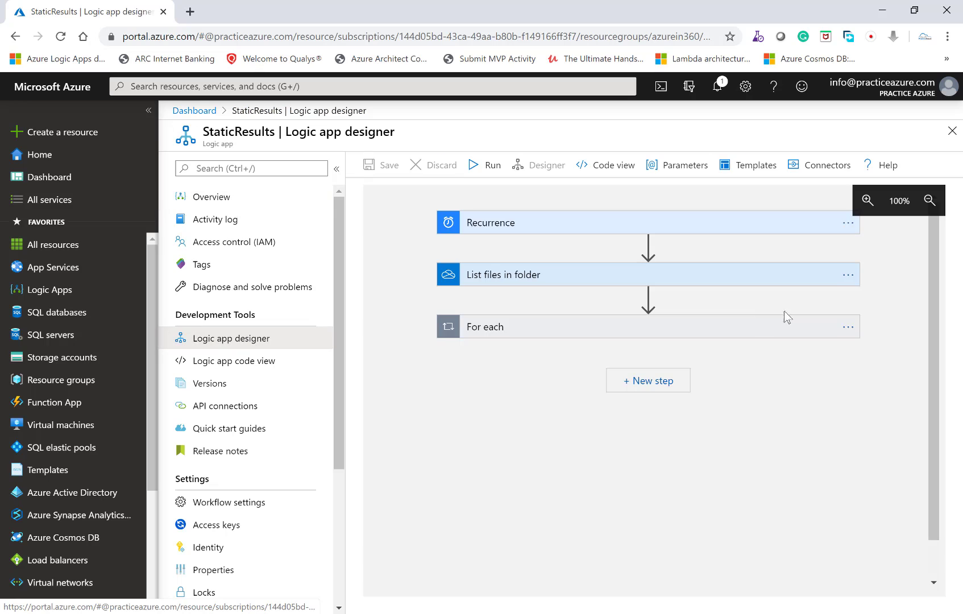
click(849, 277)
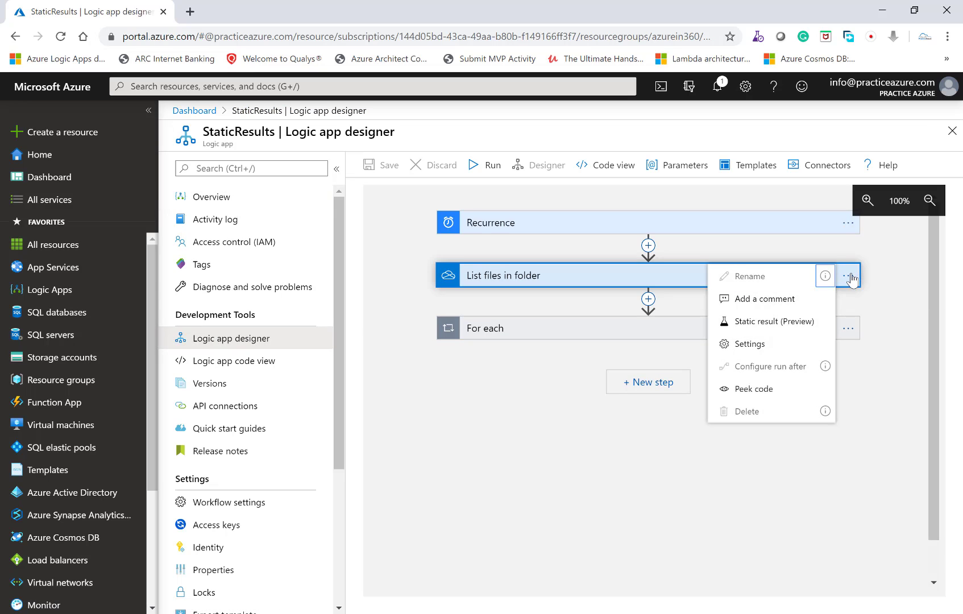
click(765, 322)
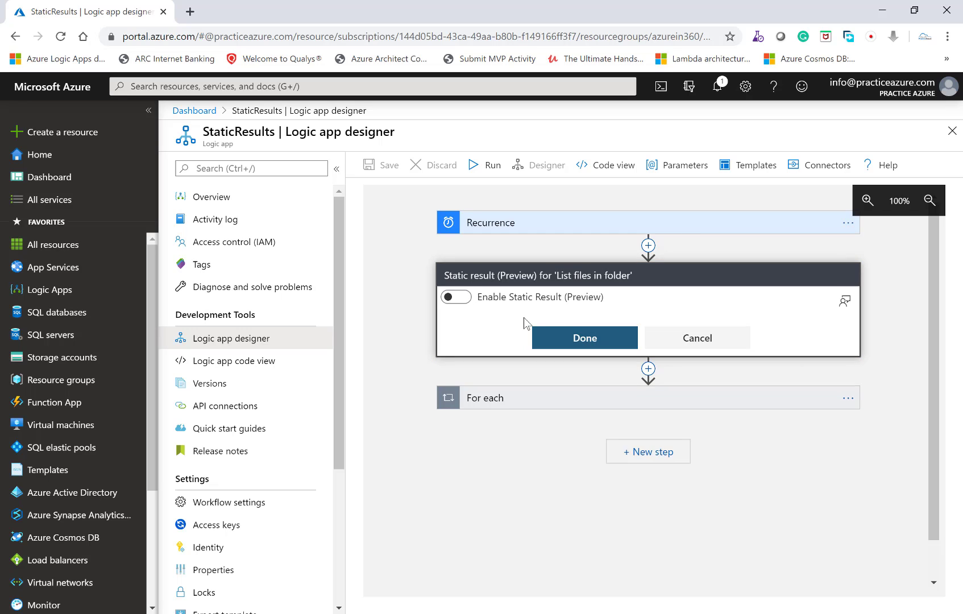
click(456, 297)
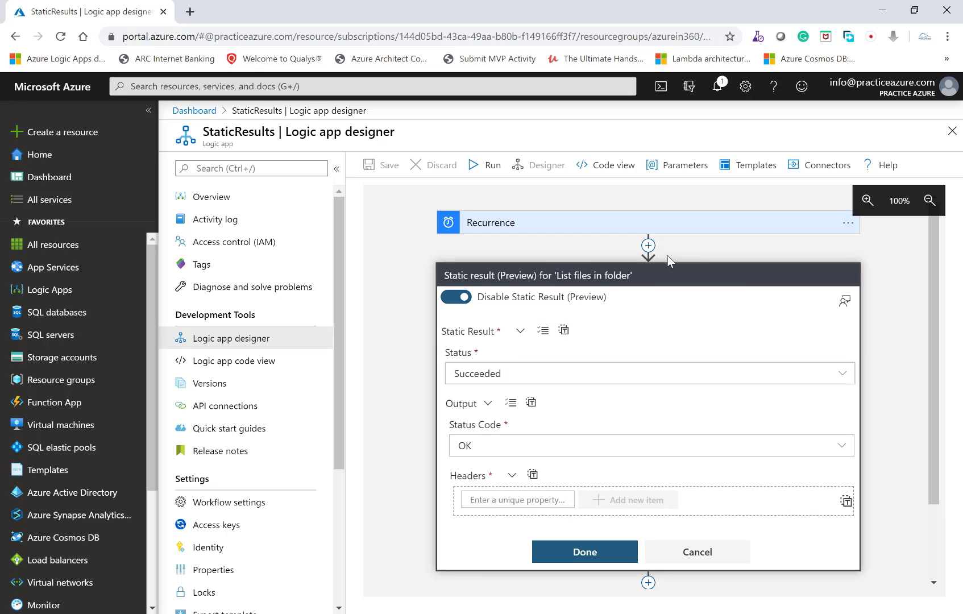
Switch the static result's status to Failed to view its error settings, and return it to Succeeded
click(494, 382)
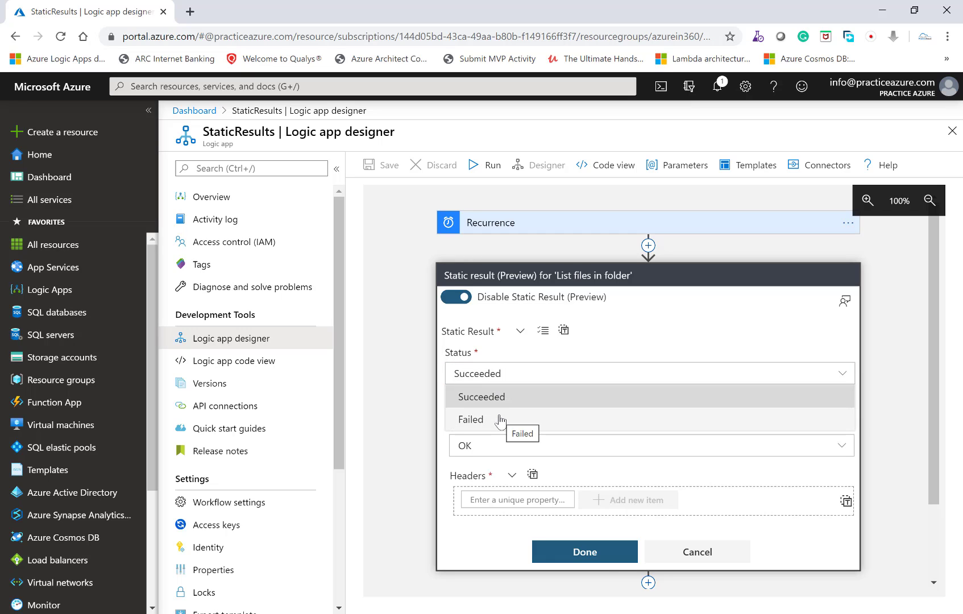
click(500, 420)
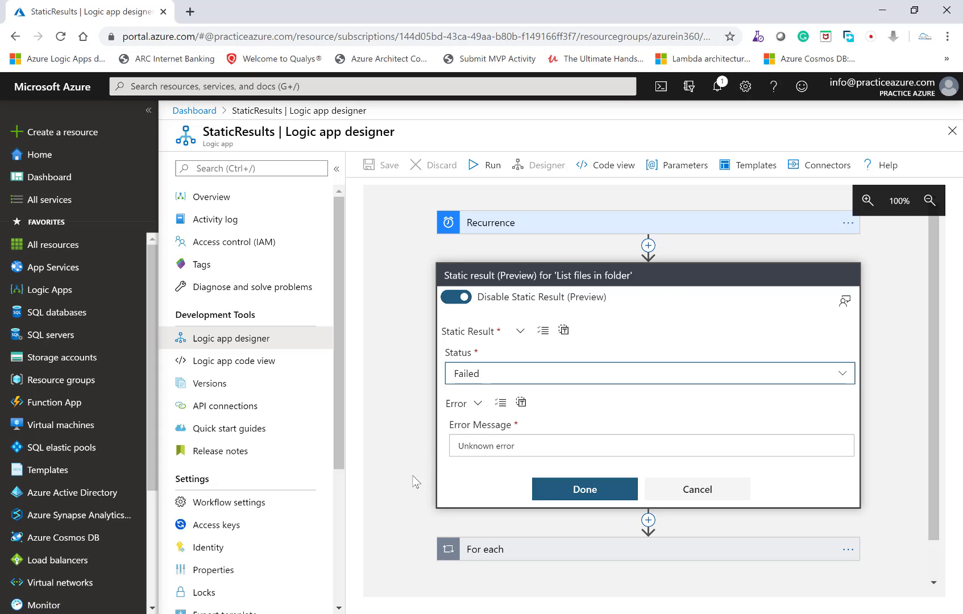
click(467, 373)
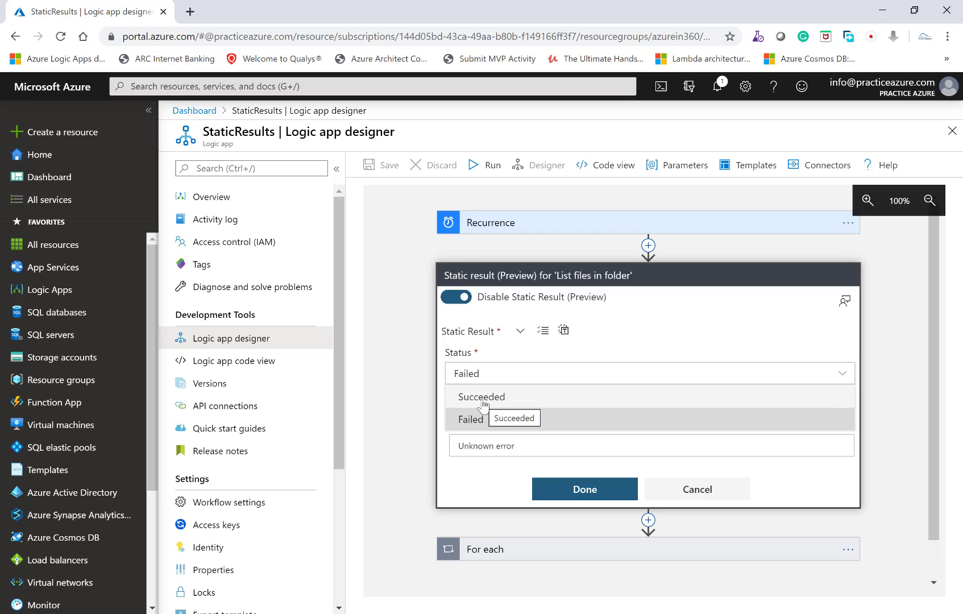
click(482, 397)
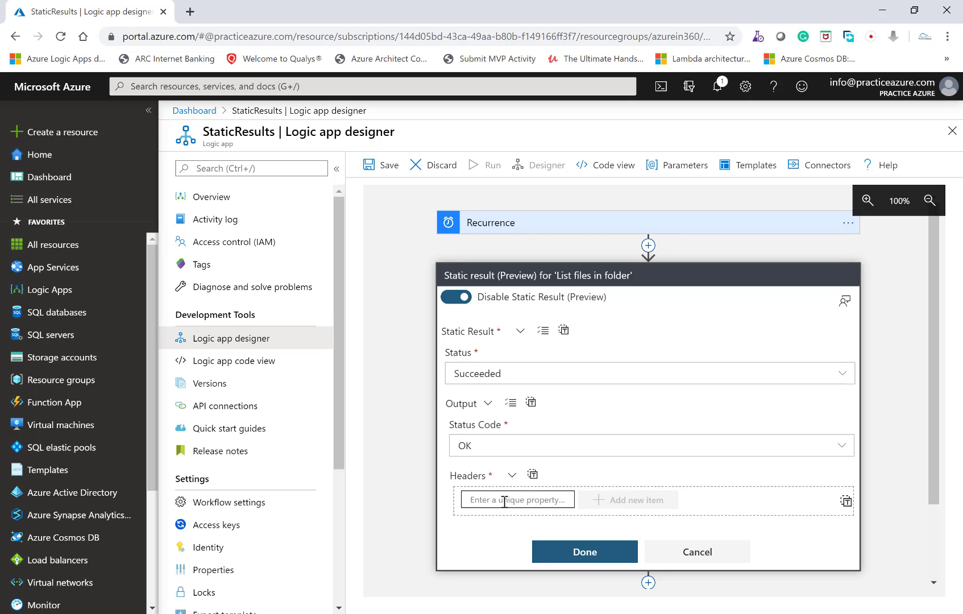
Switch the static result's output to raw JSON editing and copy the complete body object from the trimmed Notepad JSON
click(531, 402)
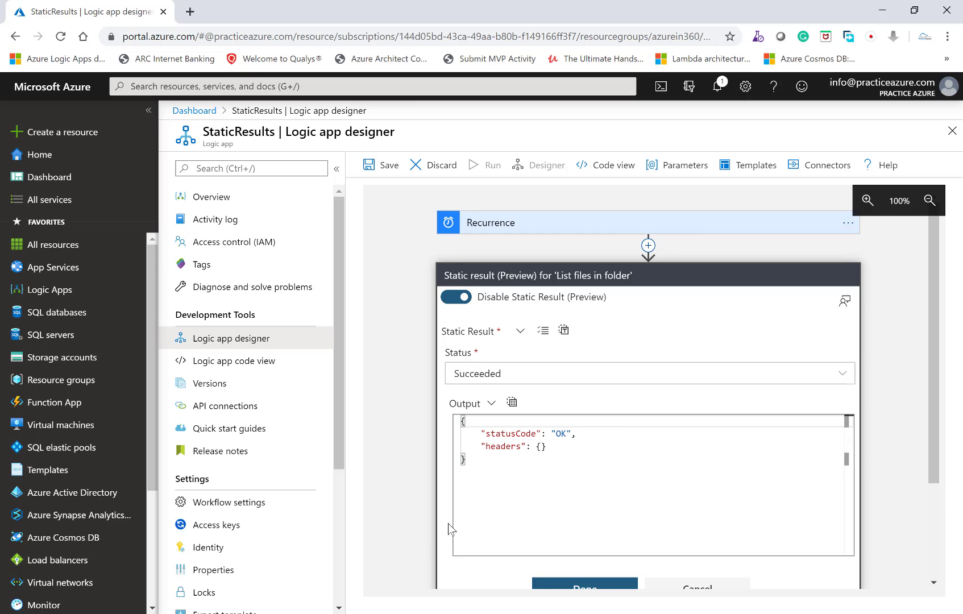
mouse_move(258, 612)
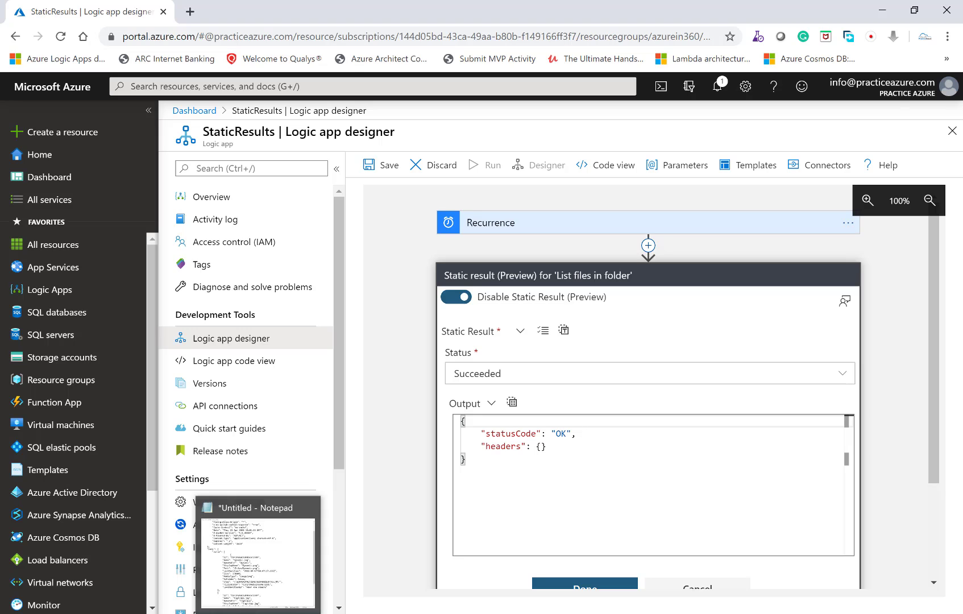
click(258, 560)
scroll(341, 431, up, 2)
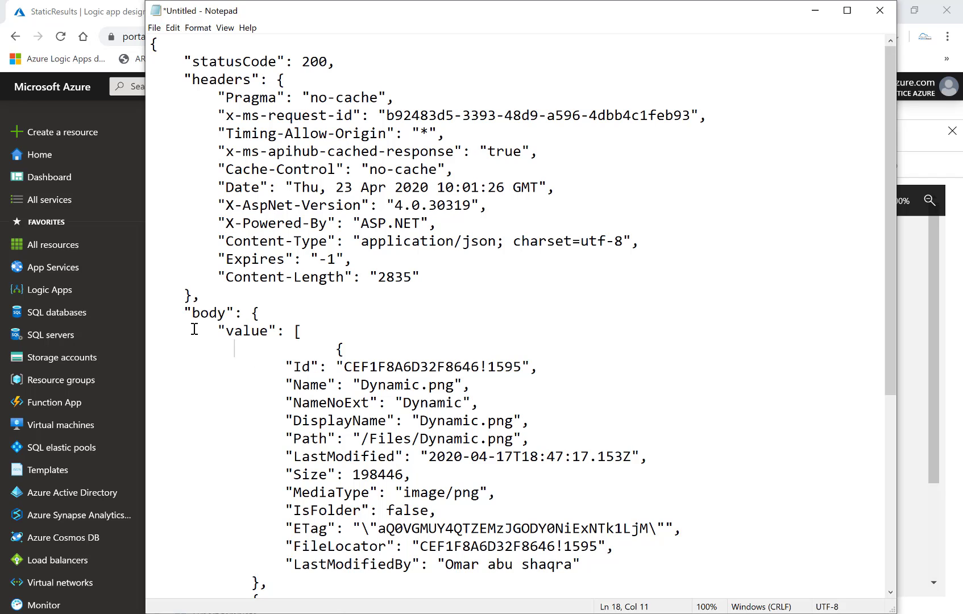
drag(182, 314, 339, 562)
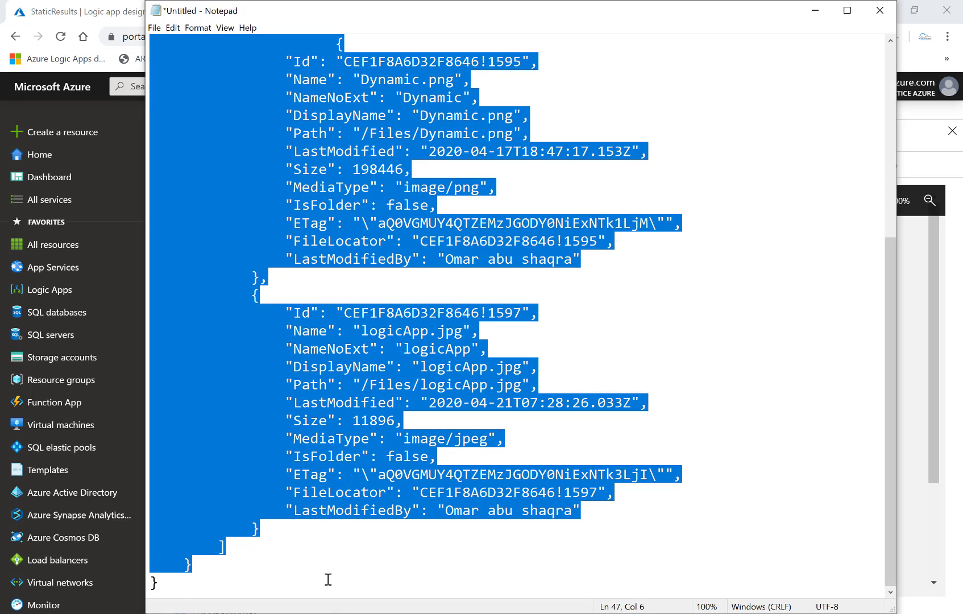
Paste the body object below the headers property in the static result's output JSON and try to apply it
key(alt+Tab)
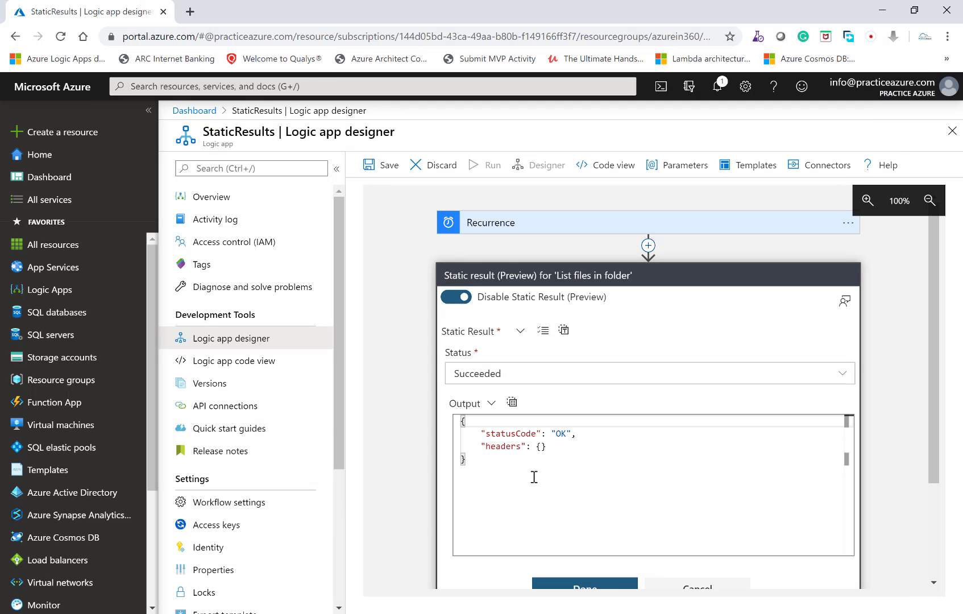
click(558, 450)
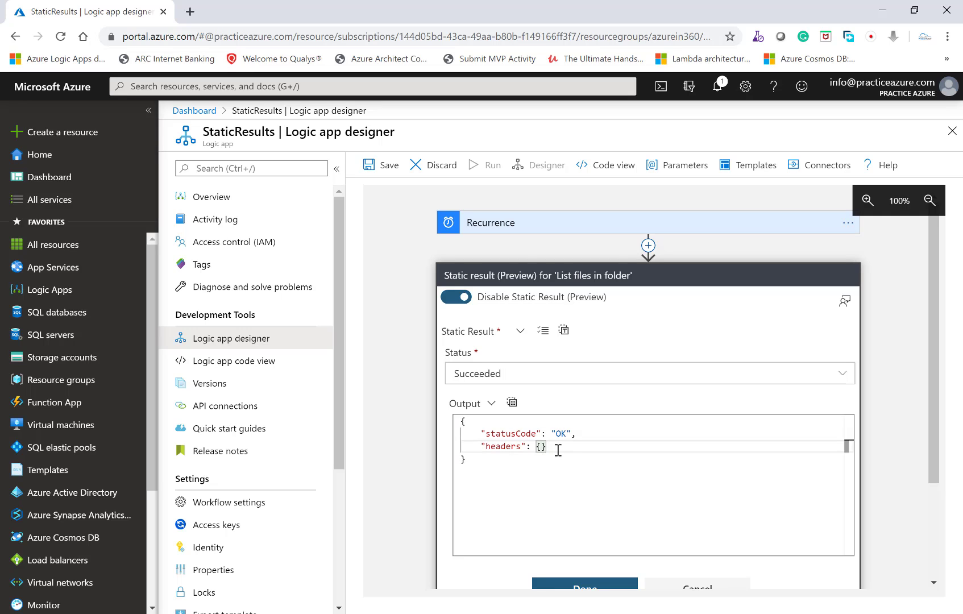
key(ctrl+v)
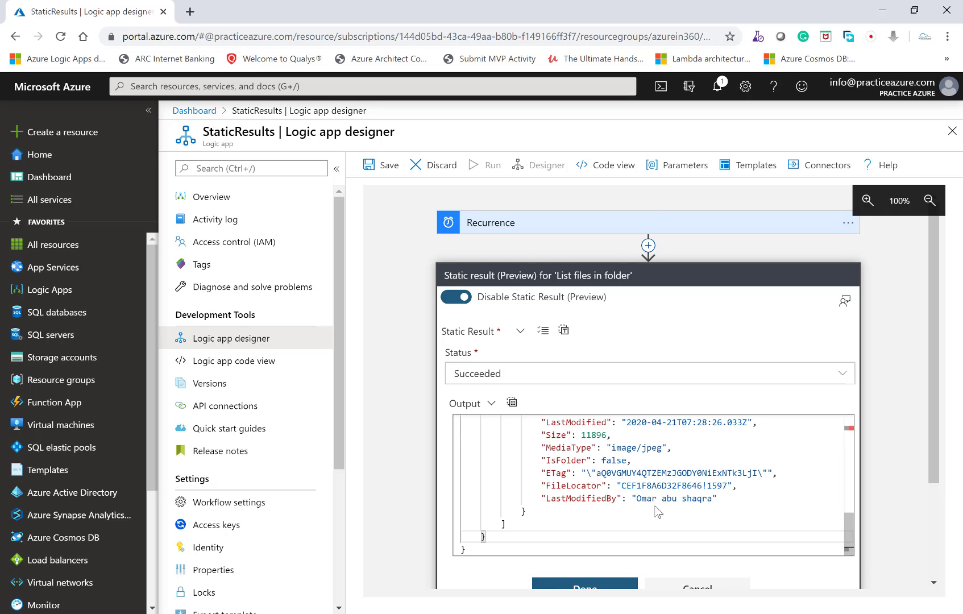
scroll(657, 512, down, 2)
click(608, 528)
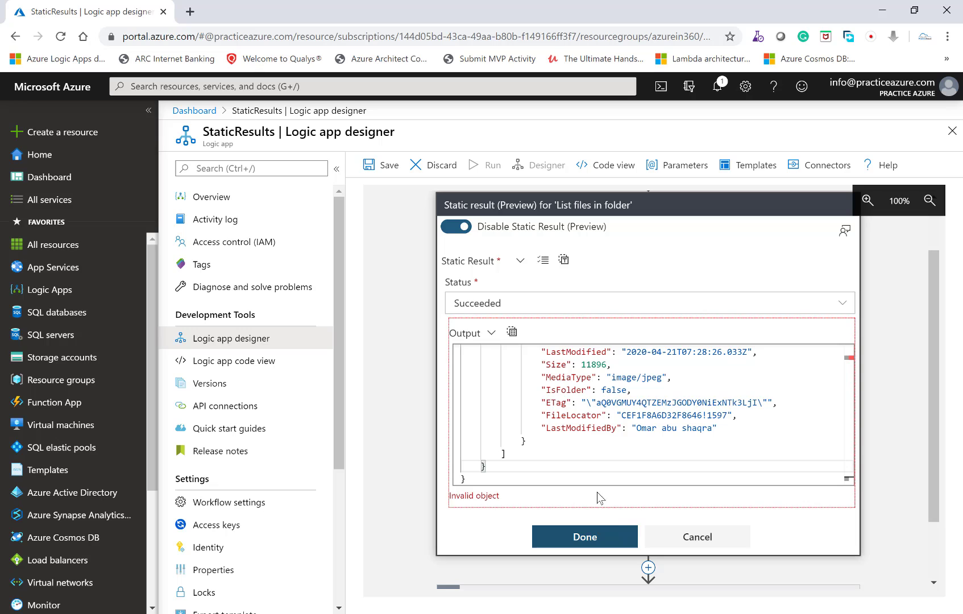
Add a comma after the empty headers object in the output JSON and apply the static result
scroll(559, 464, up, 10)
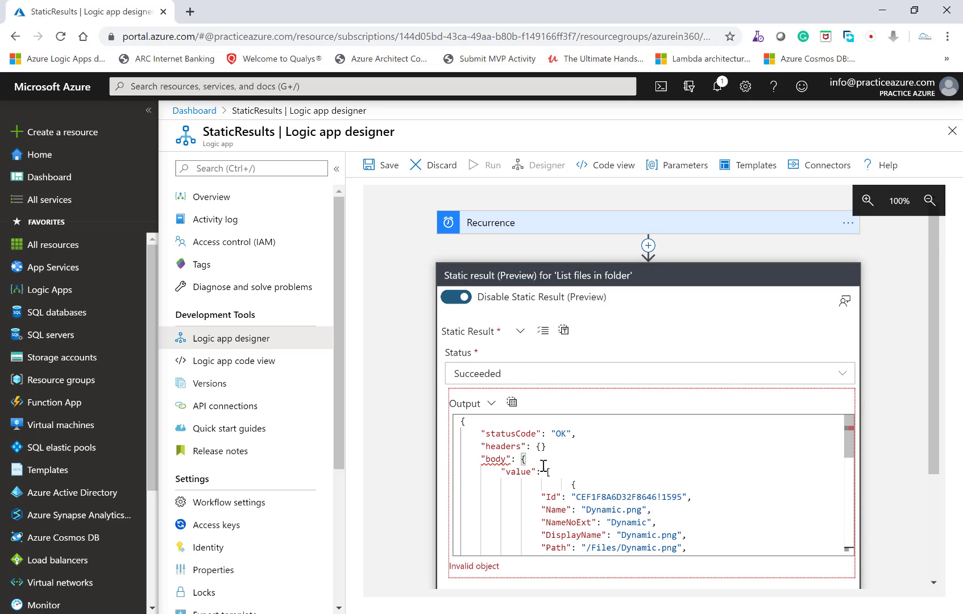
click(560, 450)
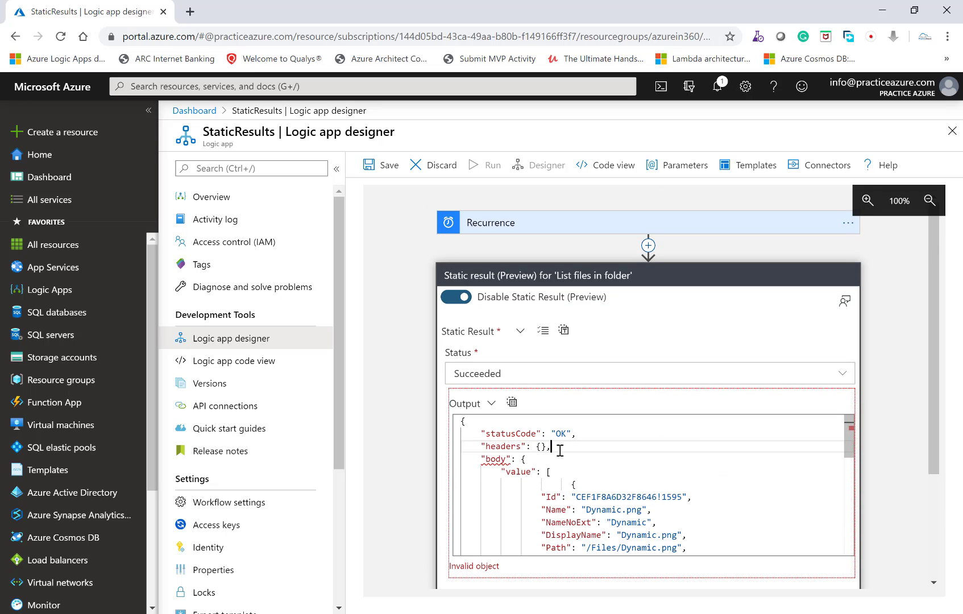
scroll(560, 450, down, 10)
click(586, 477)
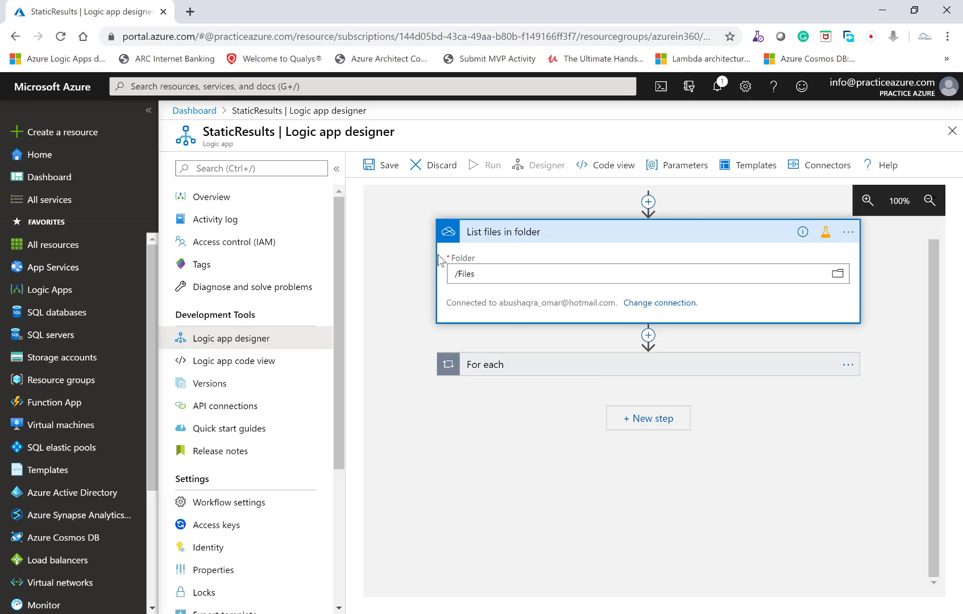
Save the logic app with the static result enabled on List files in folder, and run it
click(387, 176)
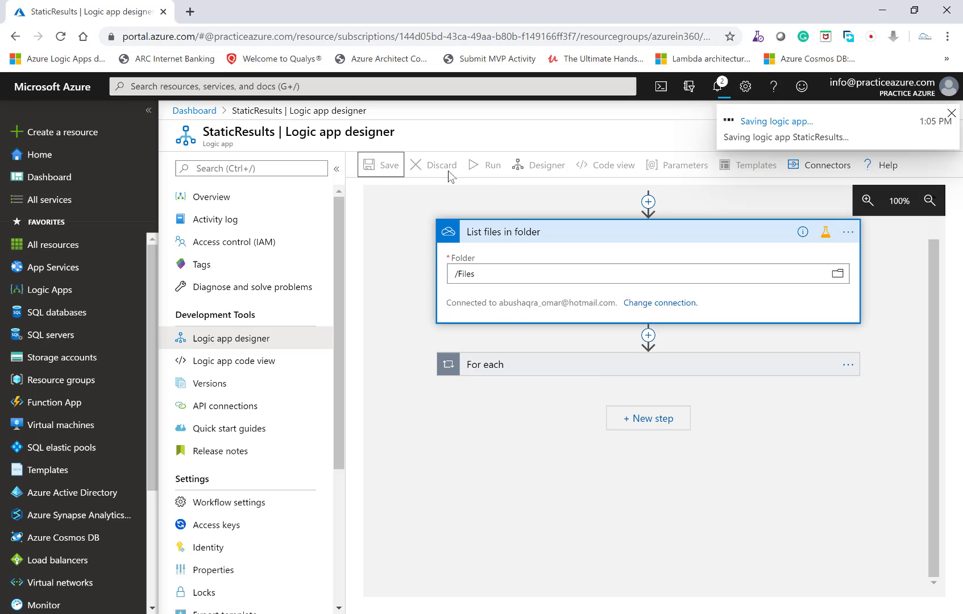
click(492, 166)
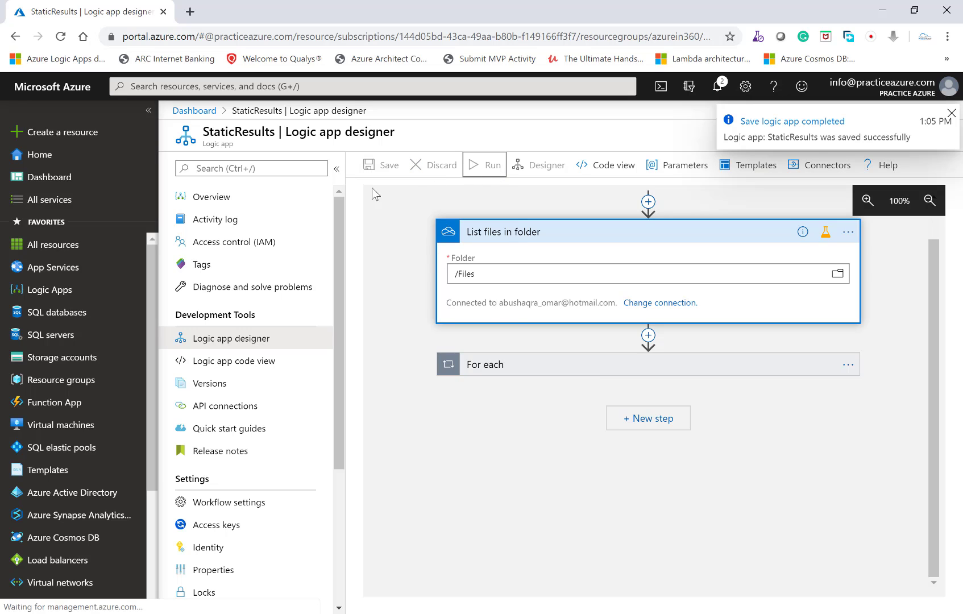
Refresh the overview's runs history, open the latest run with static results enabled and display its run details
click(212, 197)
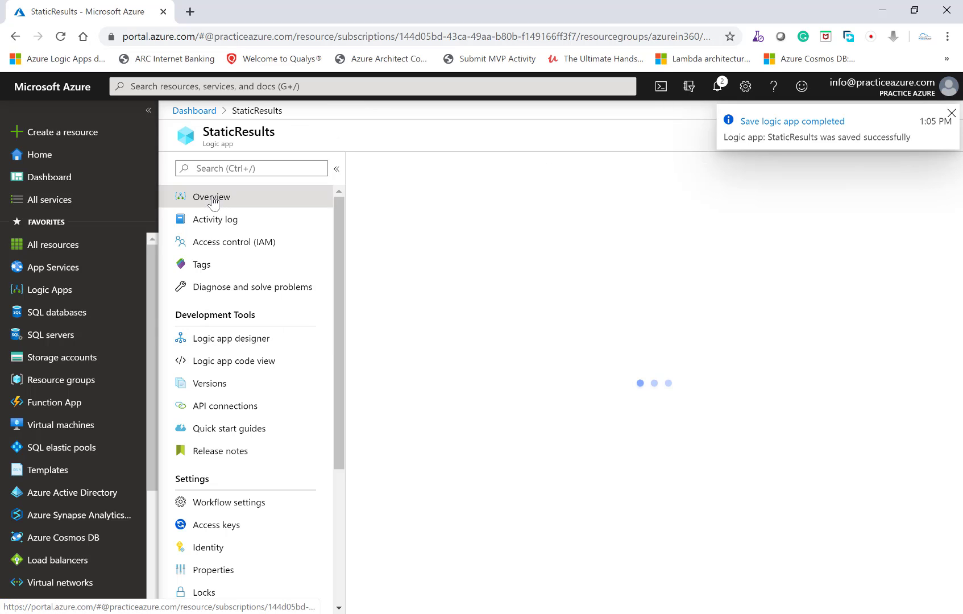
click(469, 166)
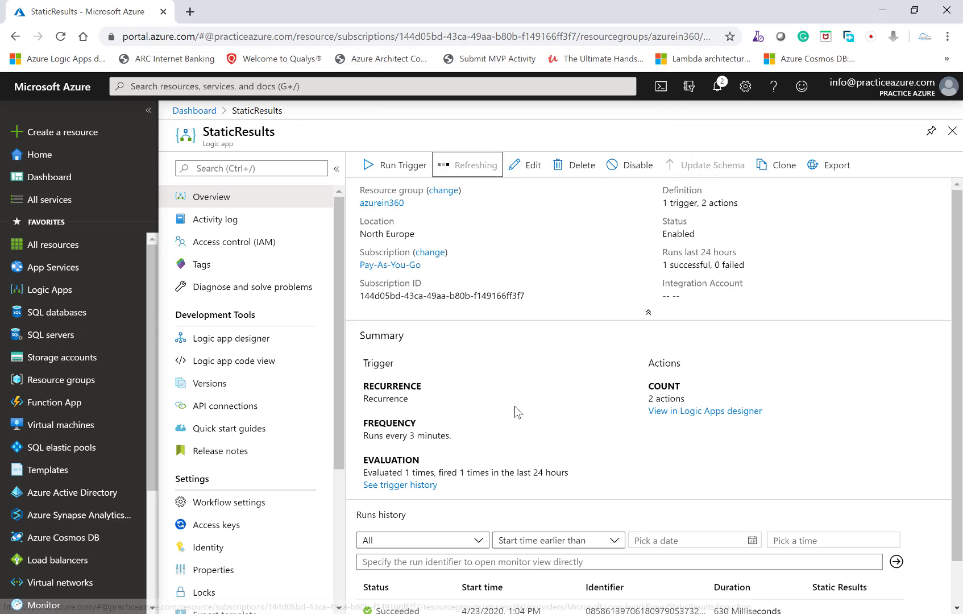
scroll(477, 236, down, 1)
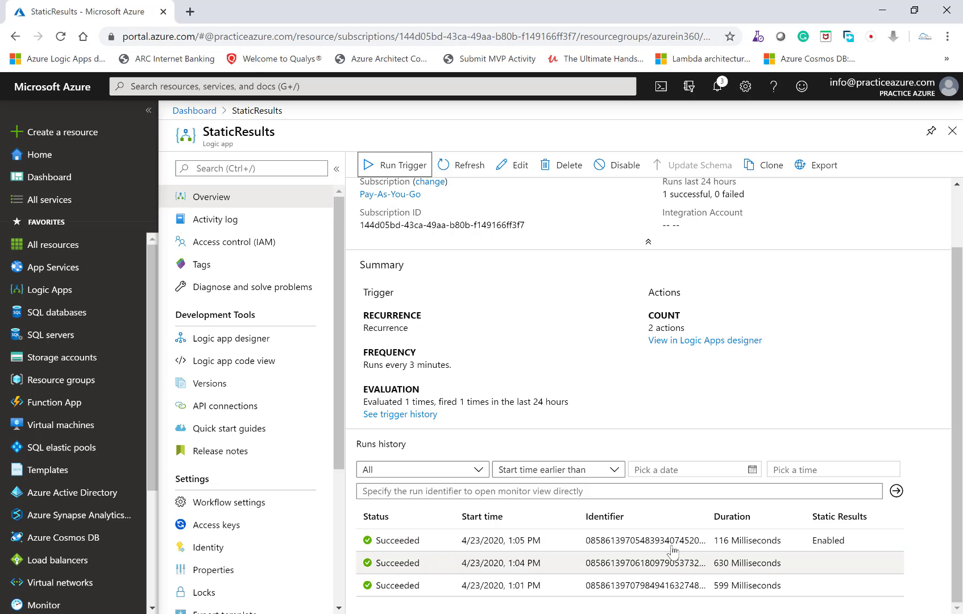
click(419, 545)
click(244, 286)
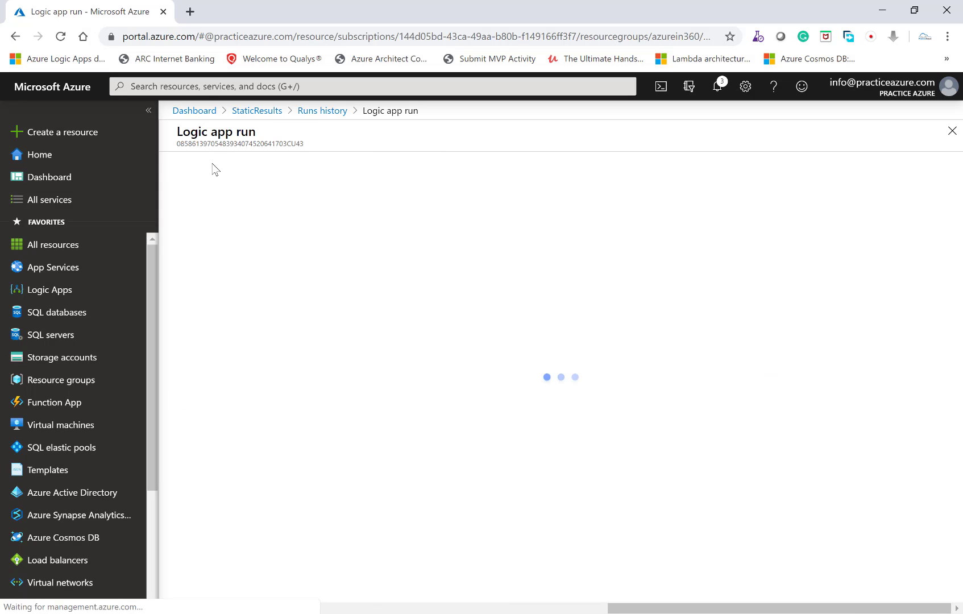
click(213, 170)
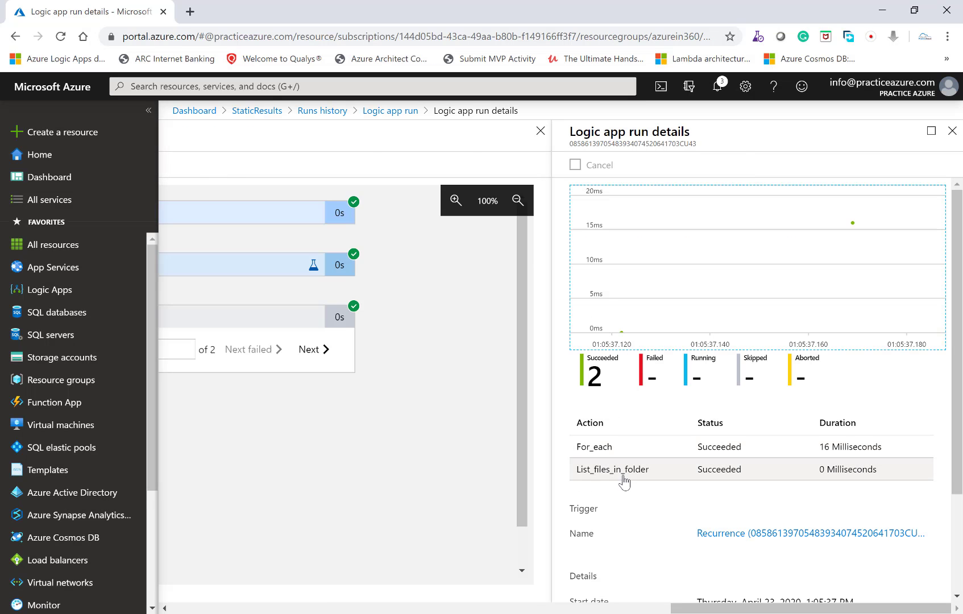
Open the outputs of the run's List_files_in_folder action and review the mocked JSON to its end
click(623, 479)
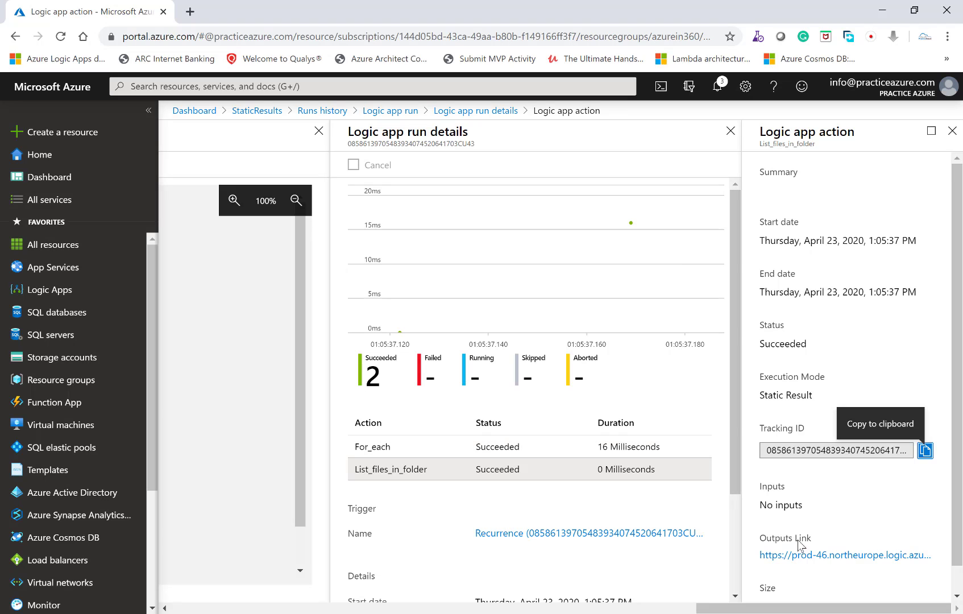
click(806, 555)
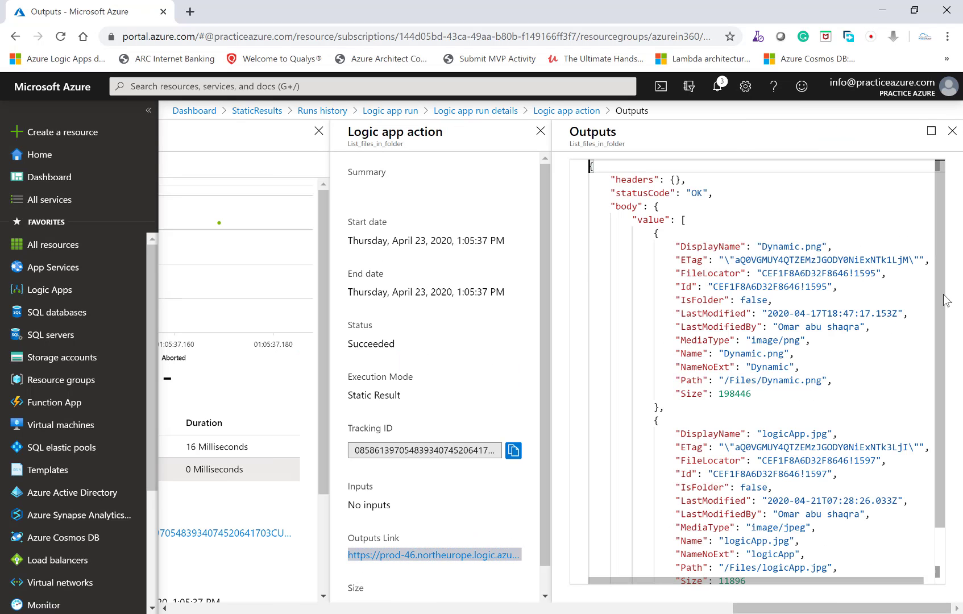
scroll(942, 270, down, 2)
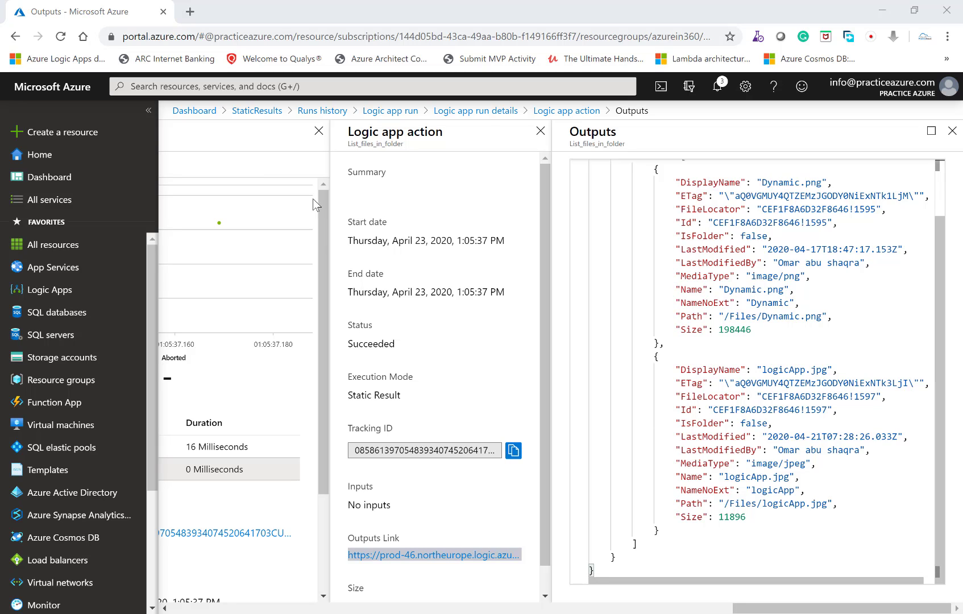
Return to StaticResults' designer and disable the static result on the List files in folder action
click(253, 112)
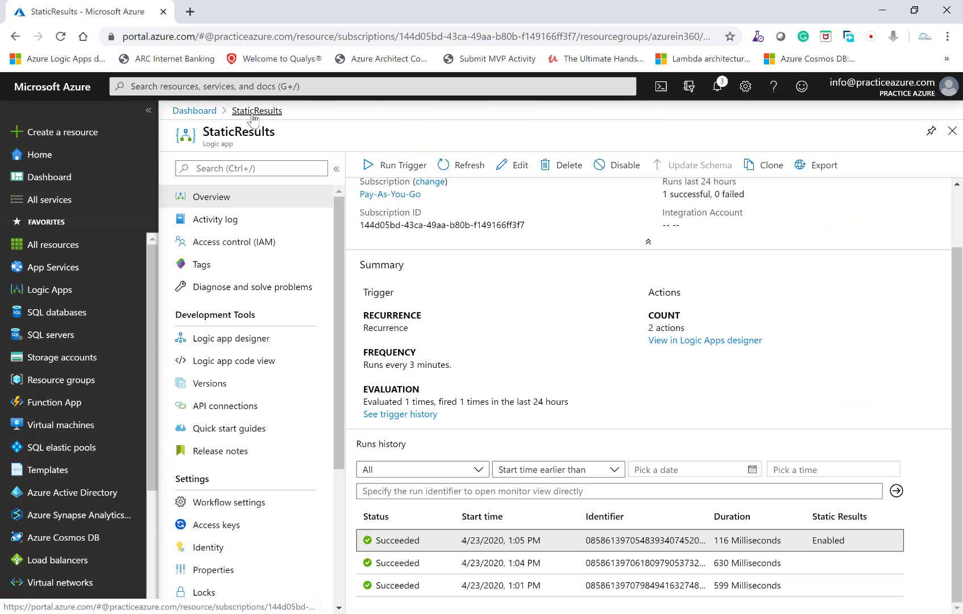
click(227, 340)
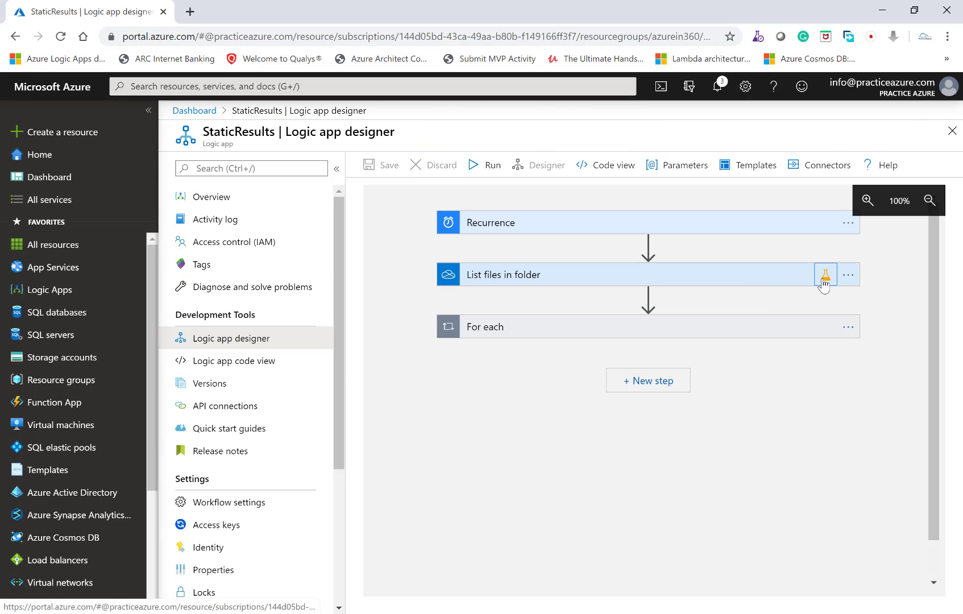
click(824, 279)
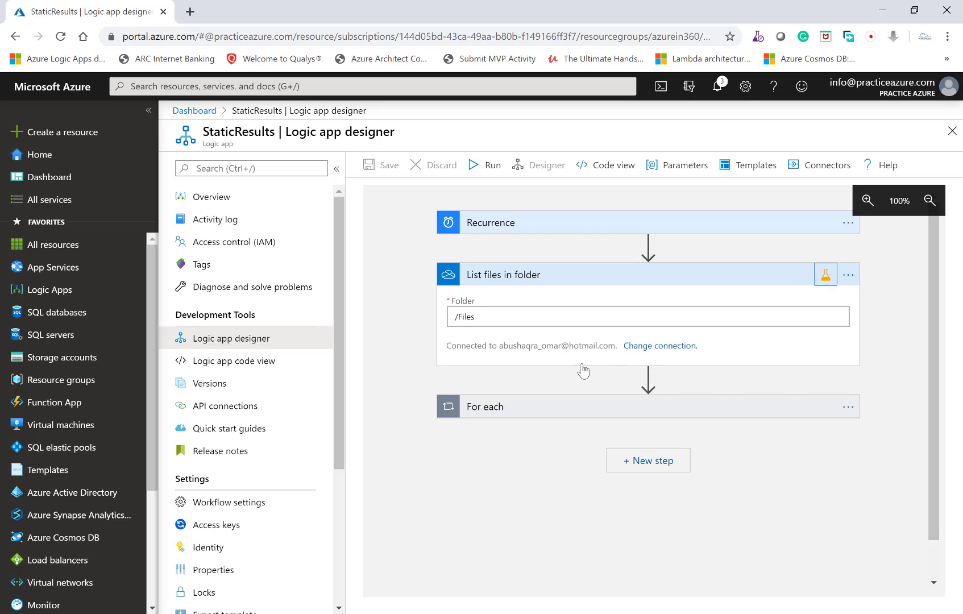
click(462, 301)
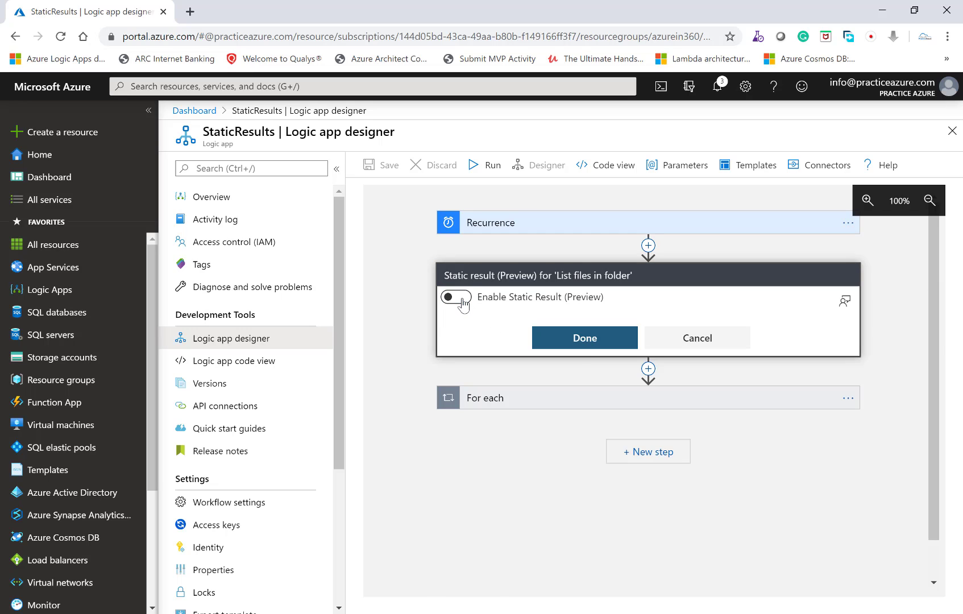
click(586, 343)
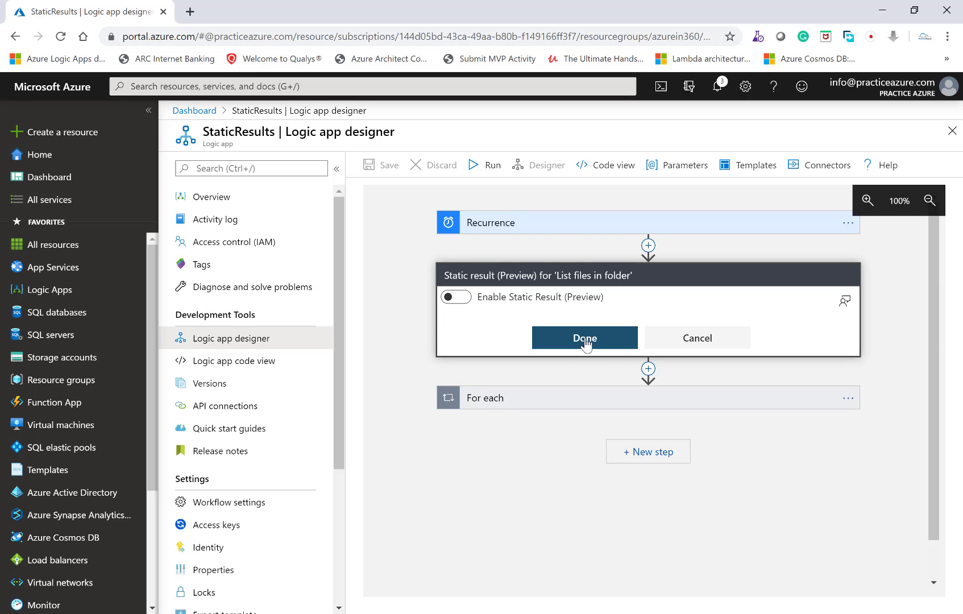
Save the logic app with the static result disabled and run it
click(384, 166)
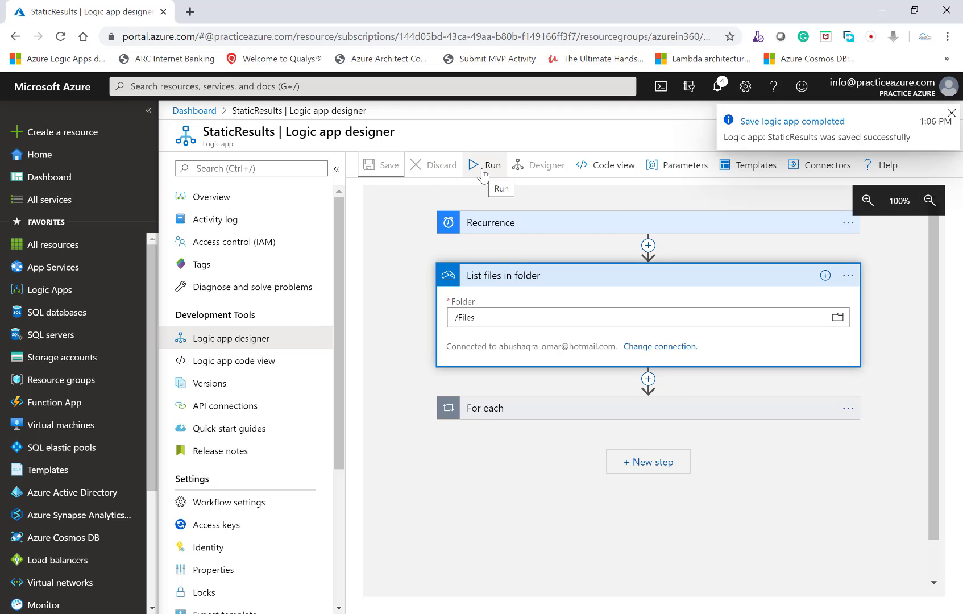
click(483, 171)
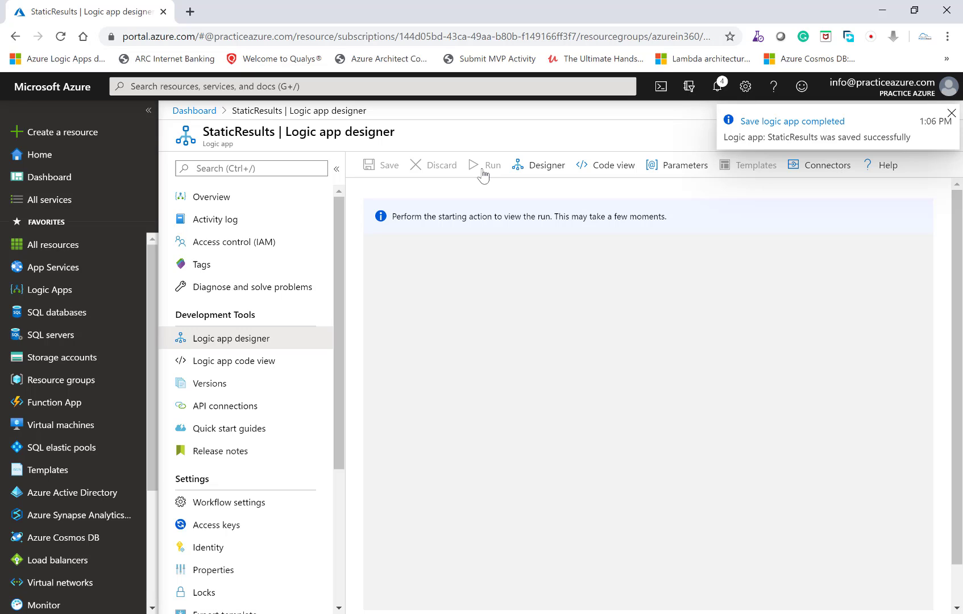
Refresh the StaticResults overview, open the newest run in the runs history and display its run details
click(223, 197)
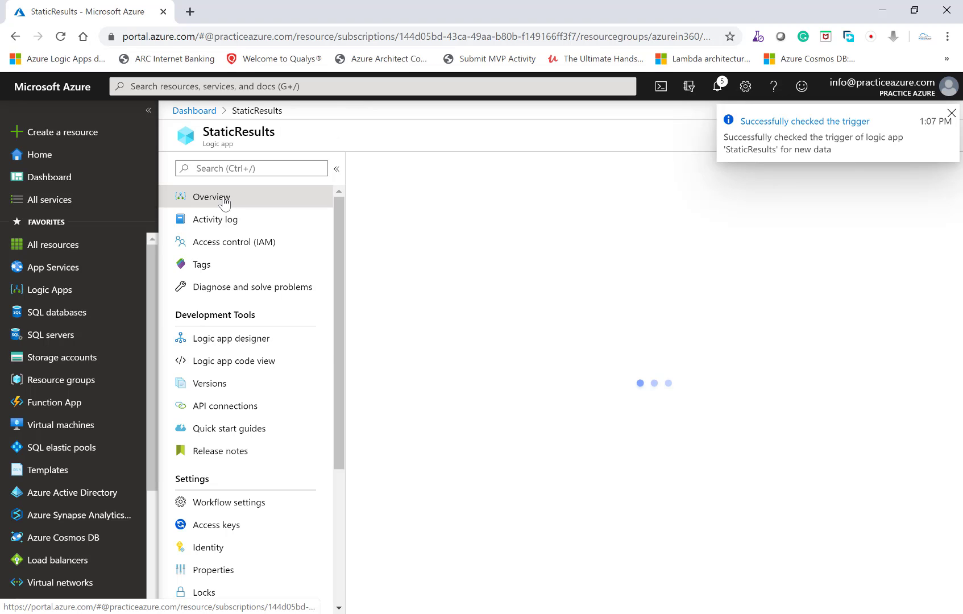
click(456, 170)
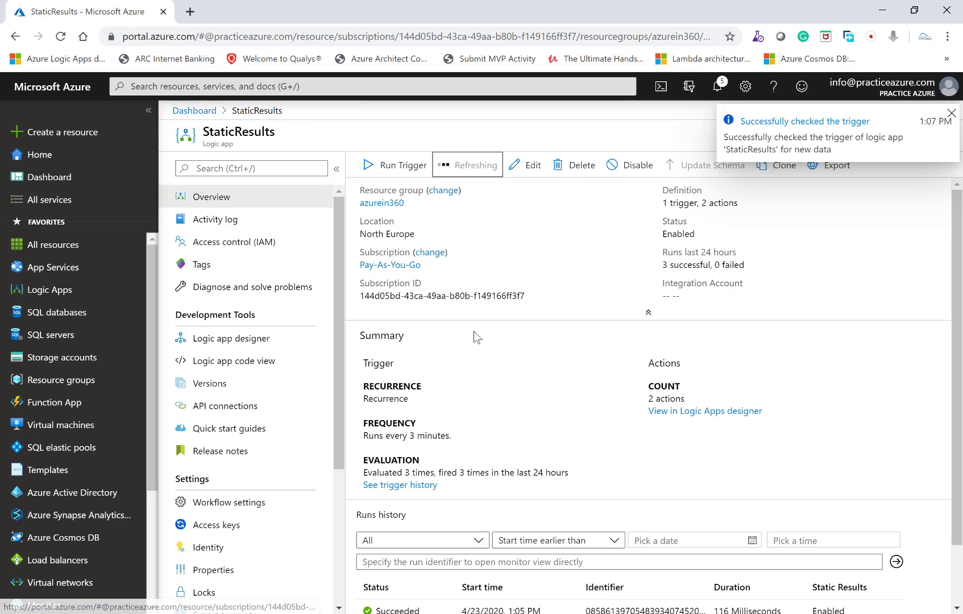
scroll(499, 414, down, 2)
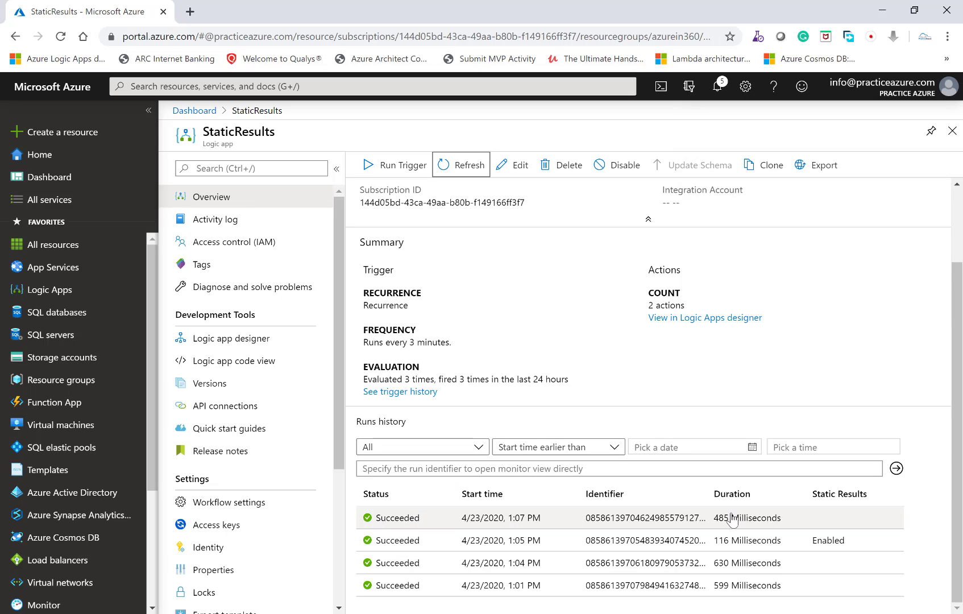
click(466, 519)
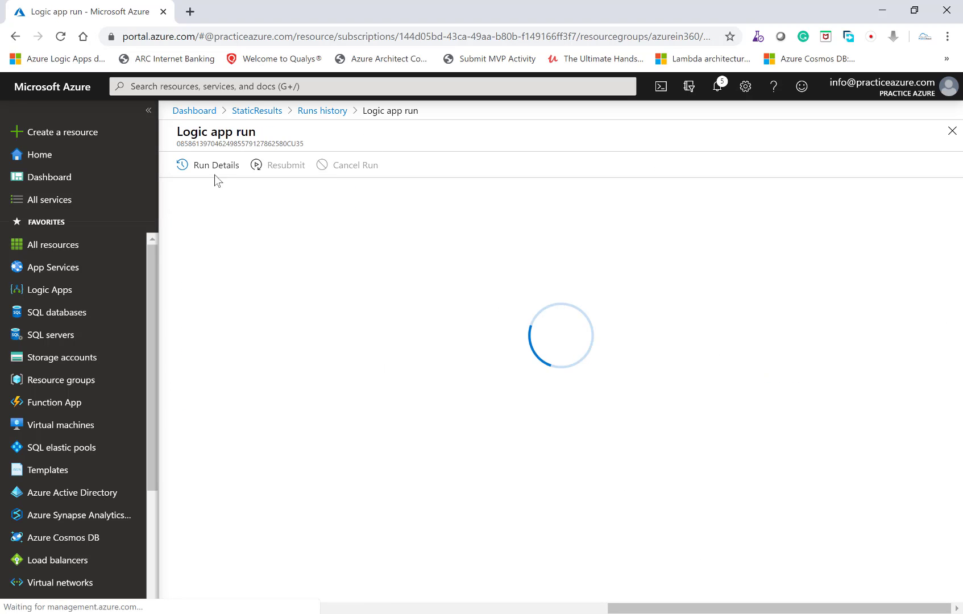
click(213, 169)
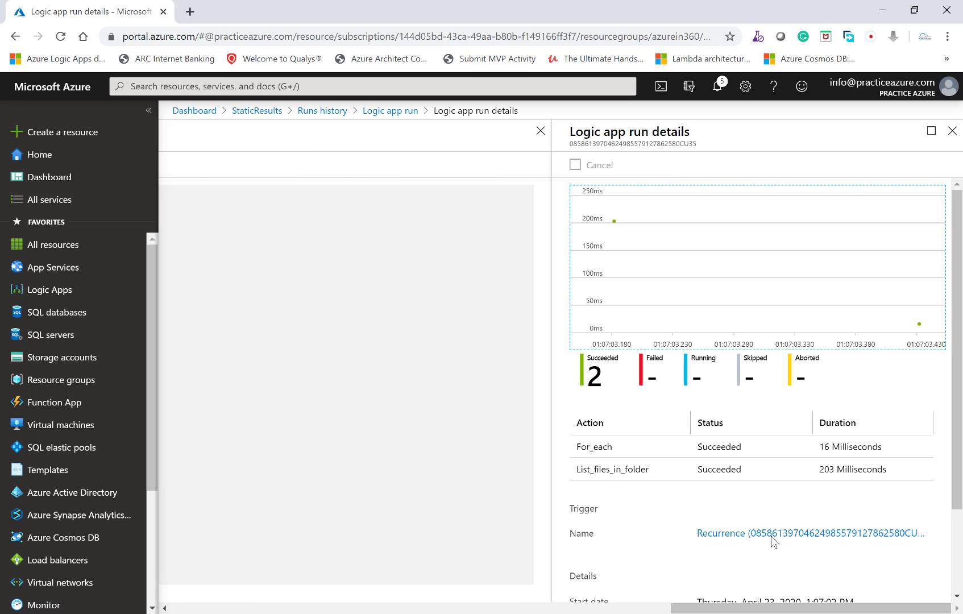
Open the outputs of List_files_in_folder for the run without static results and examine the returned file entries to the end
click(614, 469)
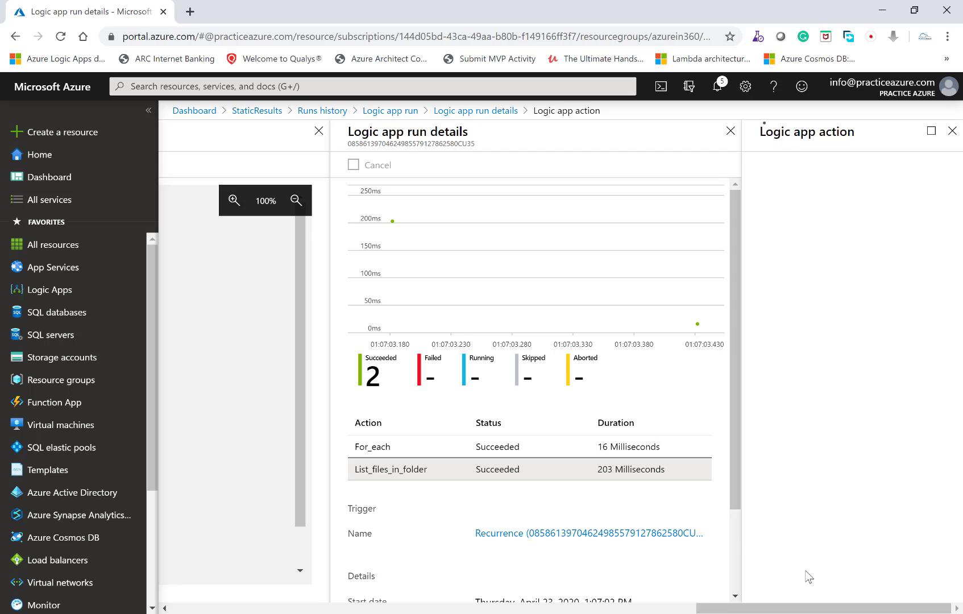
click(810, 553)
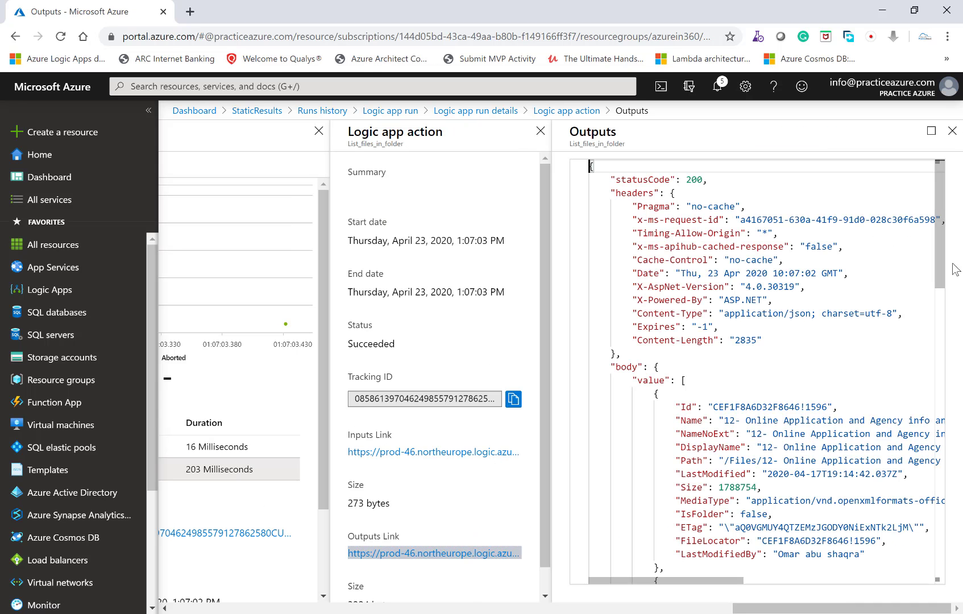
drag(943, 253, 946, 442)
scroll(944, 449, down, 3)
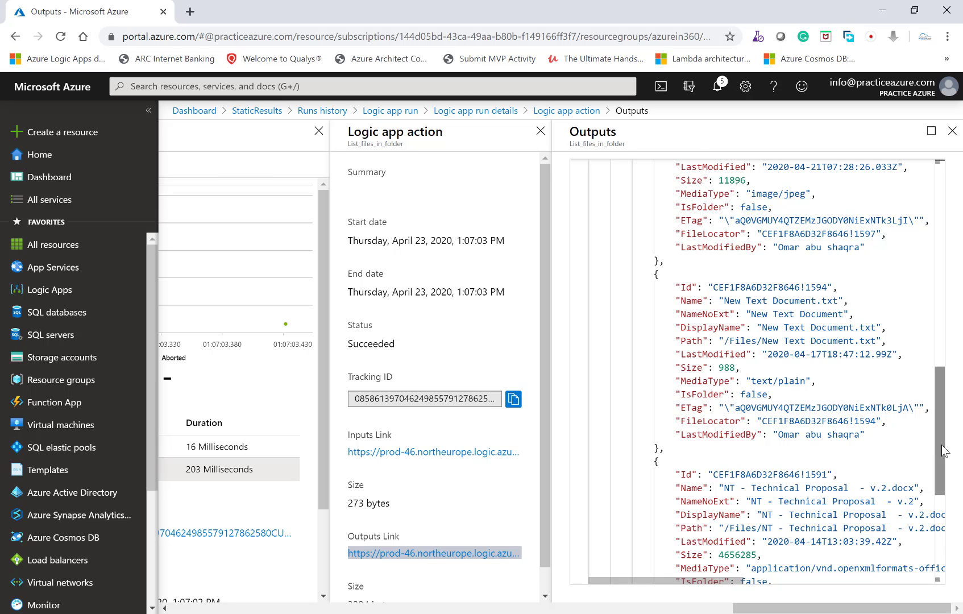
drag(942, 450, 946, 543)
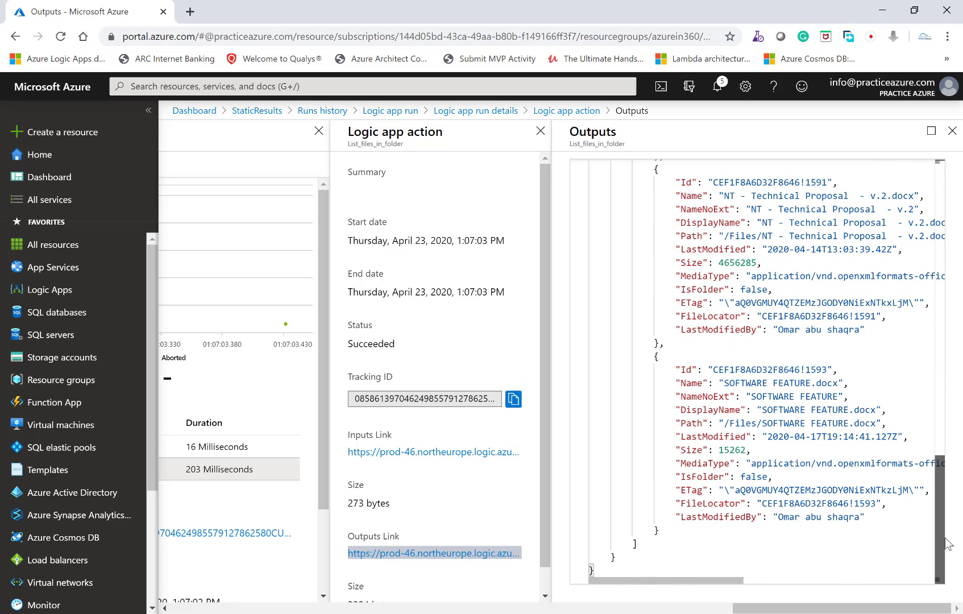